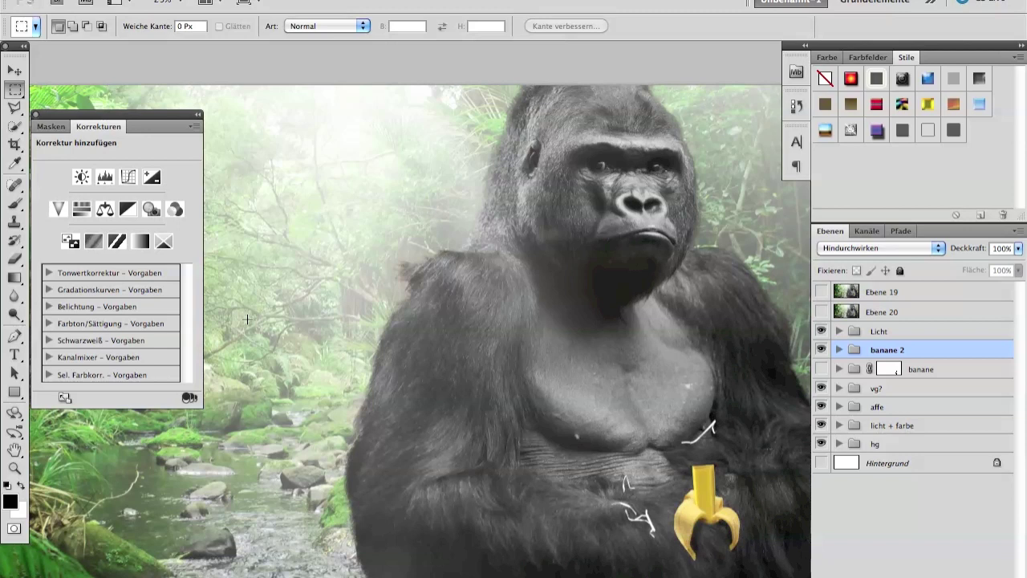
# Zoom out to 16.7% and pan so the whole gorilla-and-jungle composite fits the window
pyautogui.keyDown('ctrl'); pyautogui.keyDown('alt'); pyautogui.click(347, 229); pyautogui.keyUp('alt'); pyautogui.keyUp('ctrl')
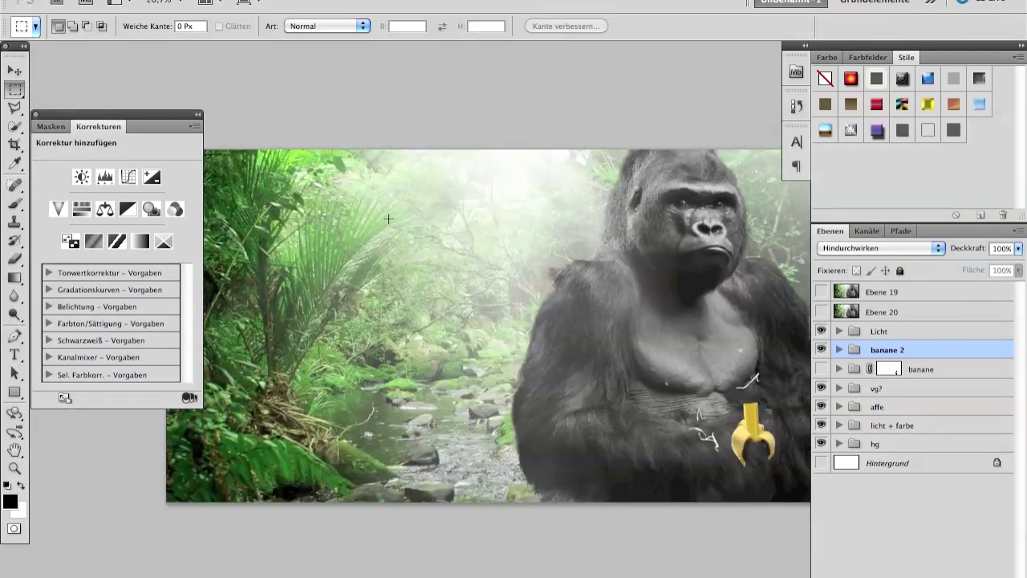
pyautogui.moveTo(358, 261); pyautogui.dragTo(339, 254)
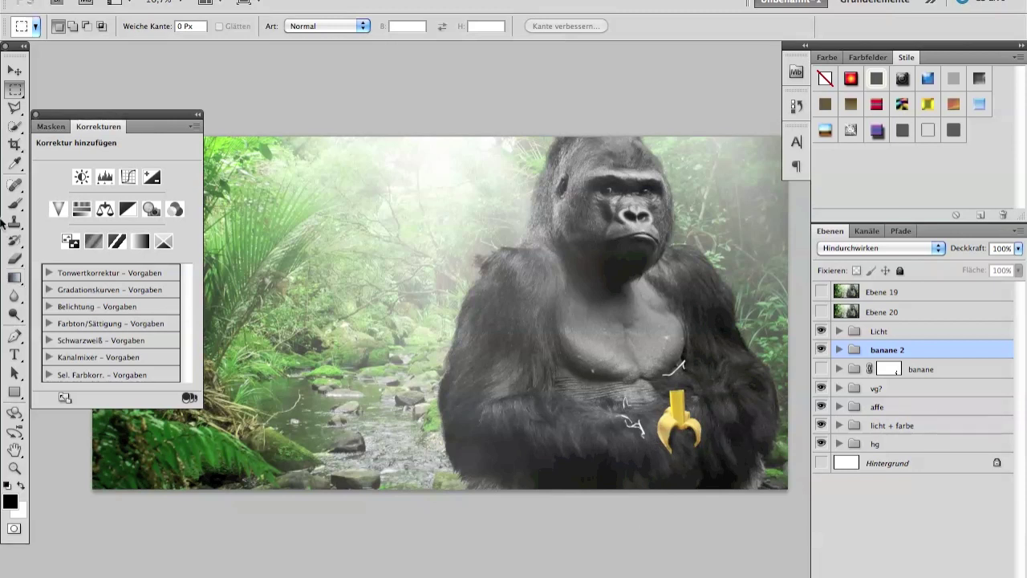
pyautogui.click(14, 468)
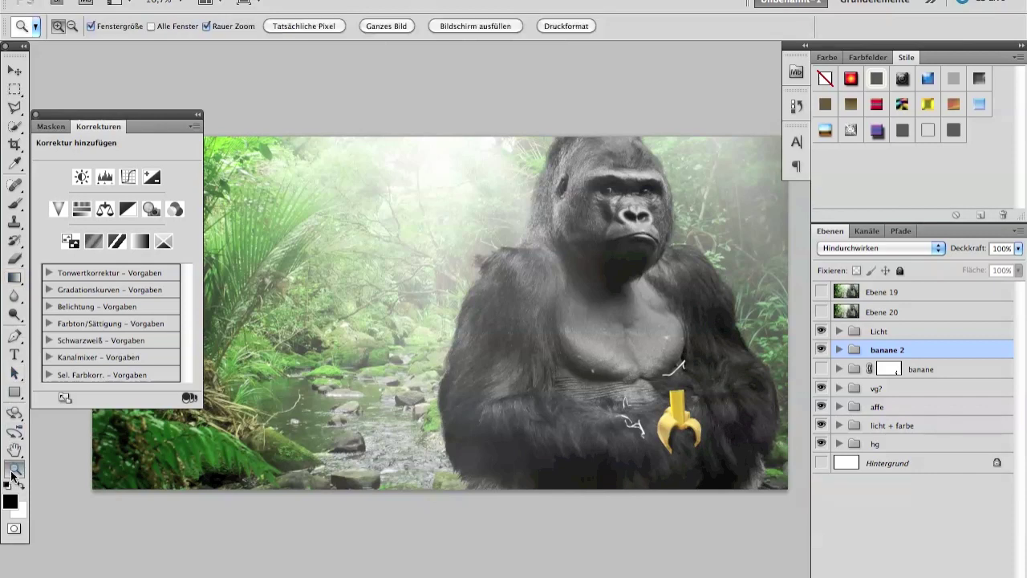
pyautogui.moveTo(672, 421)
pyautogui.mouseDown()
pyautogui.moveTo(714, 458)
pyautogui.moveTo(718, 447)
pyautogui.moveTo(602, 346)
pyautogui.moveTo(626, 328)
pyautogui.mouseUp()
pyautogui.click(622, 329)
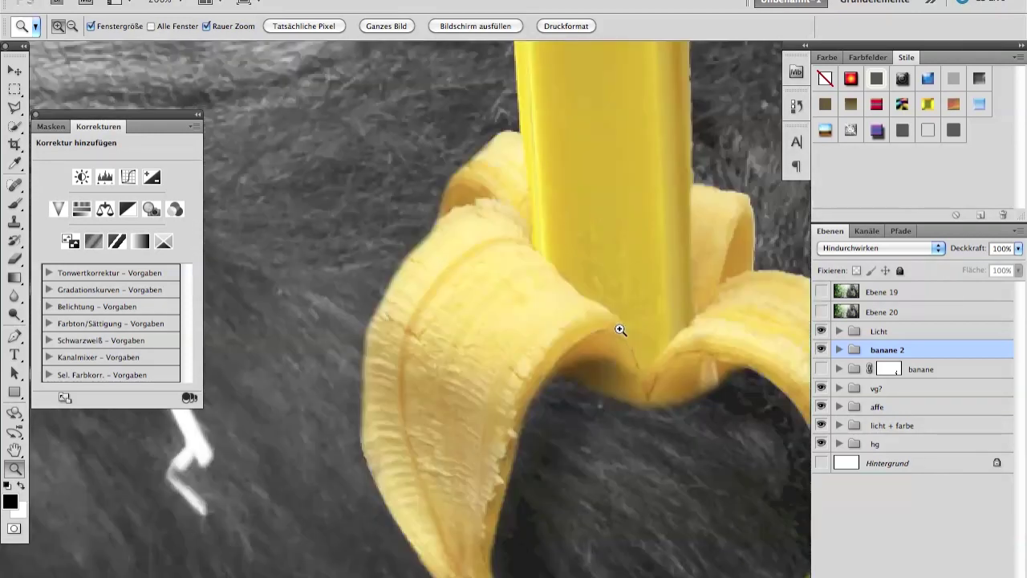
pyautogui.click(619, 328)
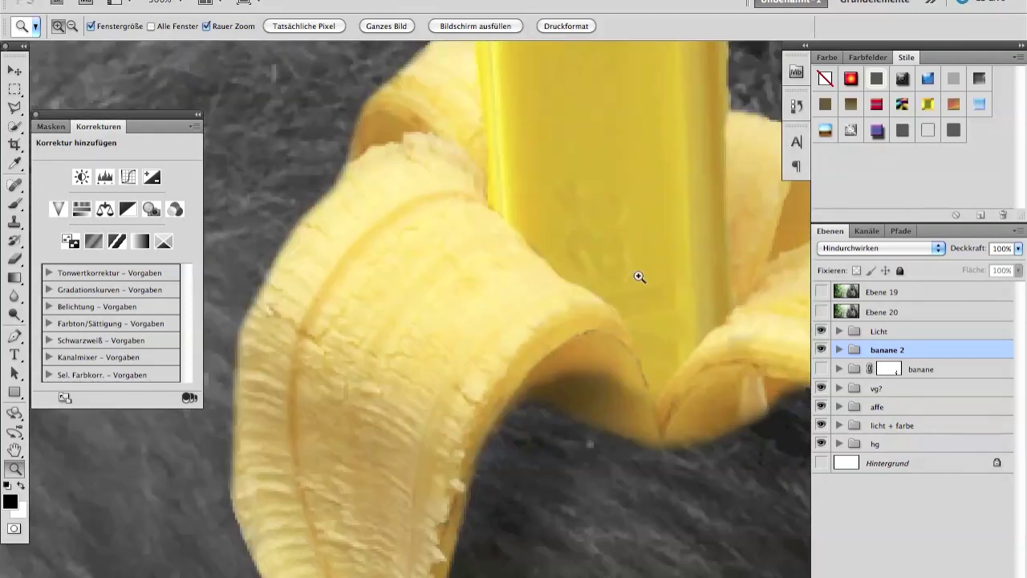
pyautogui.keyDown('alt'); pyautogui.click(548, 286); pyautogui.keyUp('alt')
pyautogui.keyDown('alt'); pyautogui.click(540, 291); pyautogui.keyUp('alt')
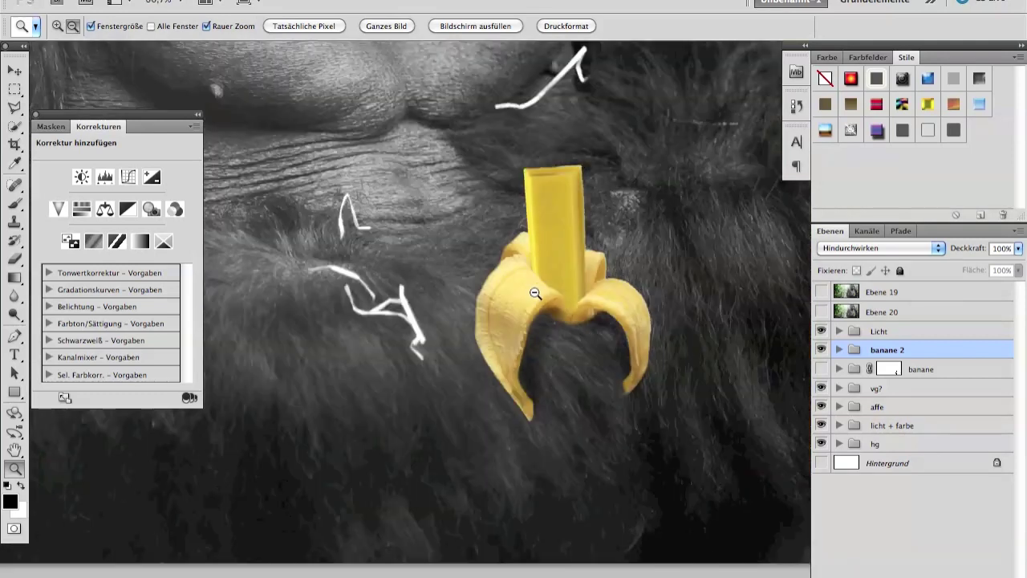
pyautogui.keyDown('alt'); pyautogui.click(534, 291); pyautogui.keyUp('alt')
pyautogui.keyDown('alt'); pyautogui.click(533, 290); pyautogui.keyUp('alt')
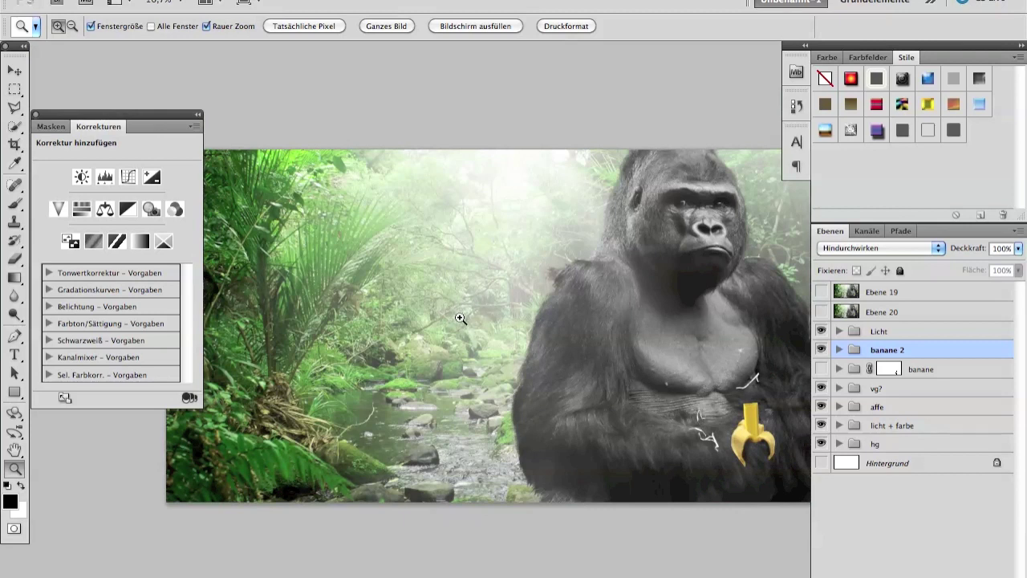
pyautogui.moveTo(472, 328); pyautogui.dragTo(411, 287)
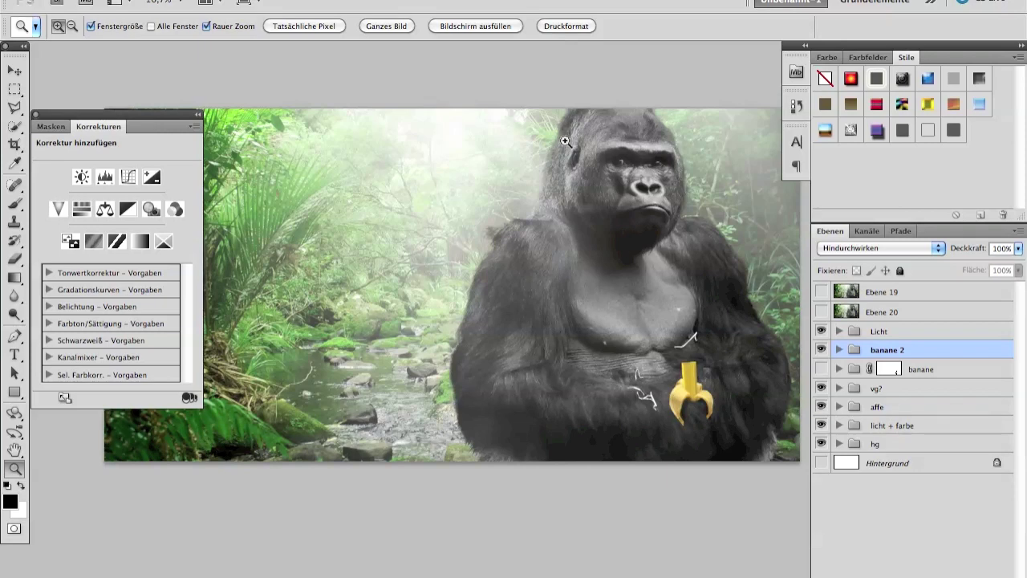
# Zoom in on the gorilla's face, then back out to 25% to frame head and chest
pyautogui.moveTo(610, 164); pyautogui.dragTo(721, 199)
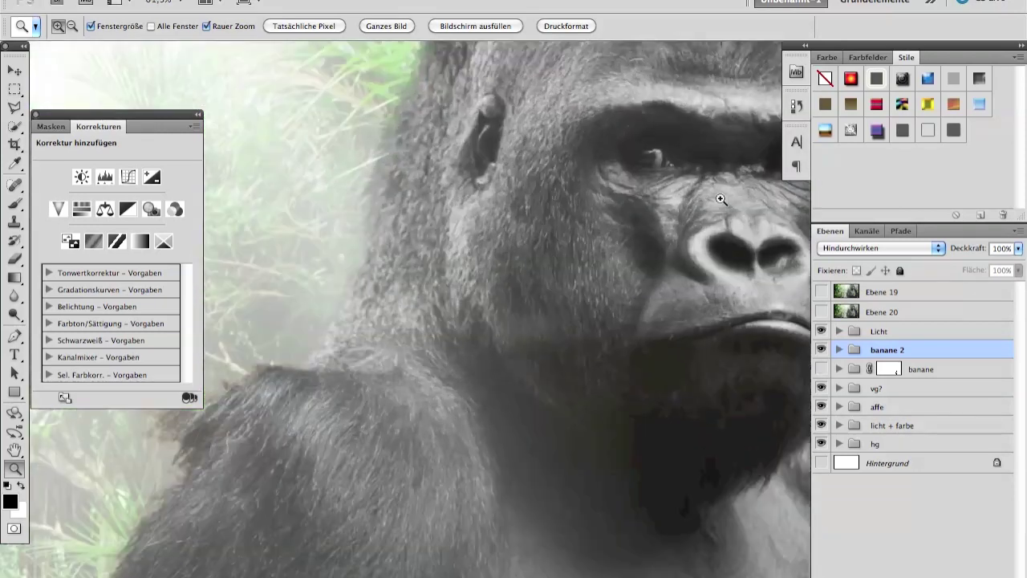
pyautogui.keyDown('alt'); pyautogui.click(671, 195); pyautogui.keyUp('alt')
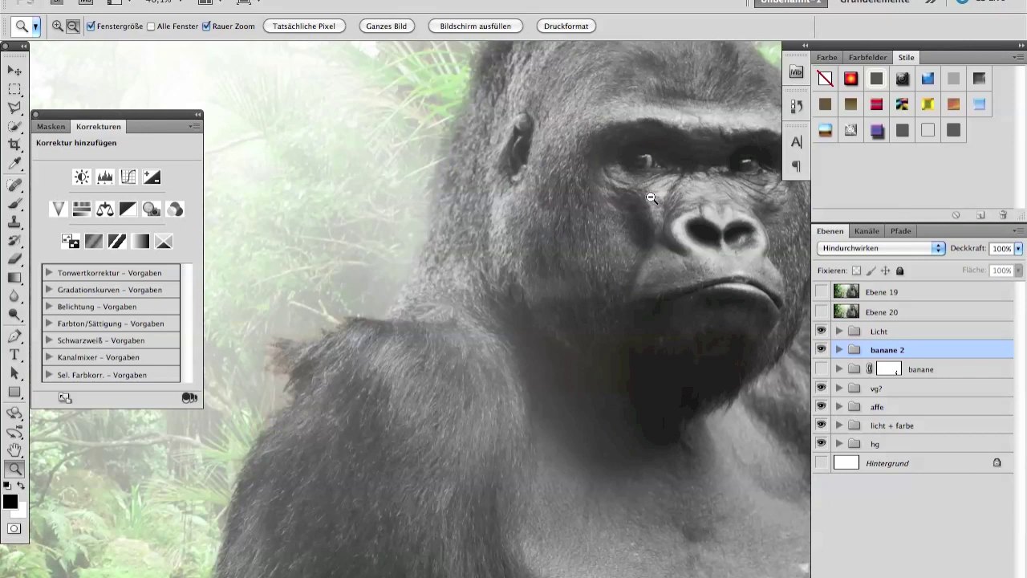
pyautogui.keyDown('alt'); pyautogui.click(656, 199); pyautogui.keyUp('alt')
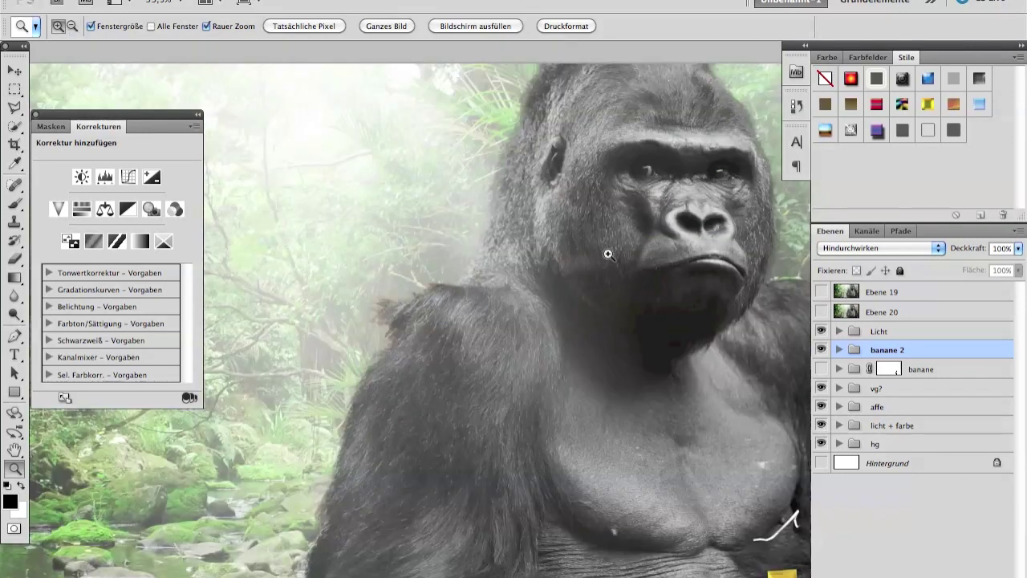
pyautogui.keyDown('alt'); pyautogui.click(597, 256); pyautogui.keyUp('alt')
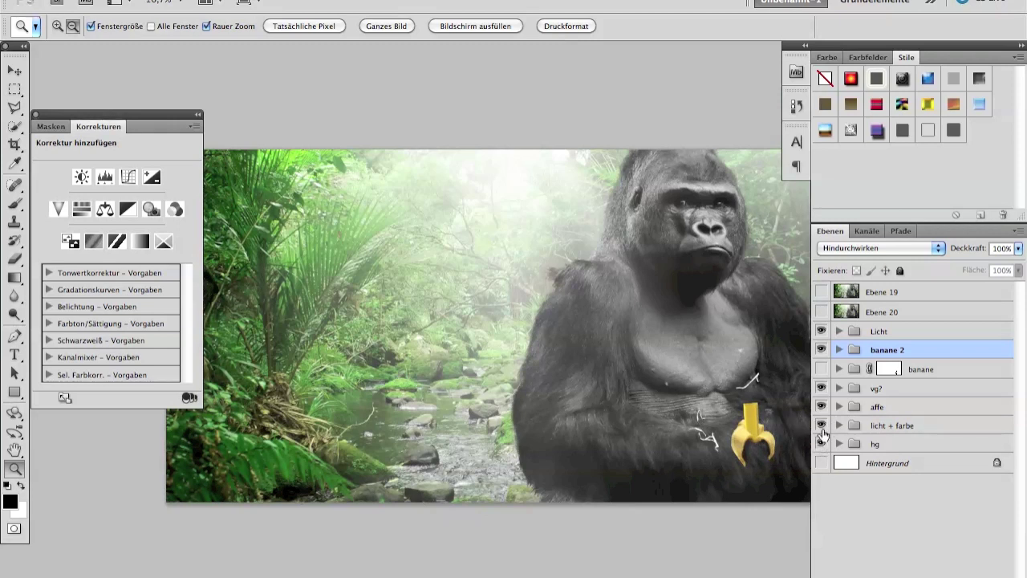
# Turn on Ebene 20, solo the hg group, and expand it to list its layers
pyautogui.click(822, 313)
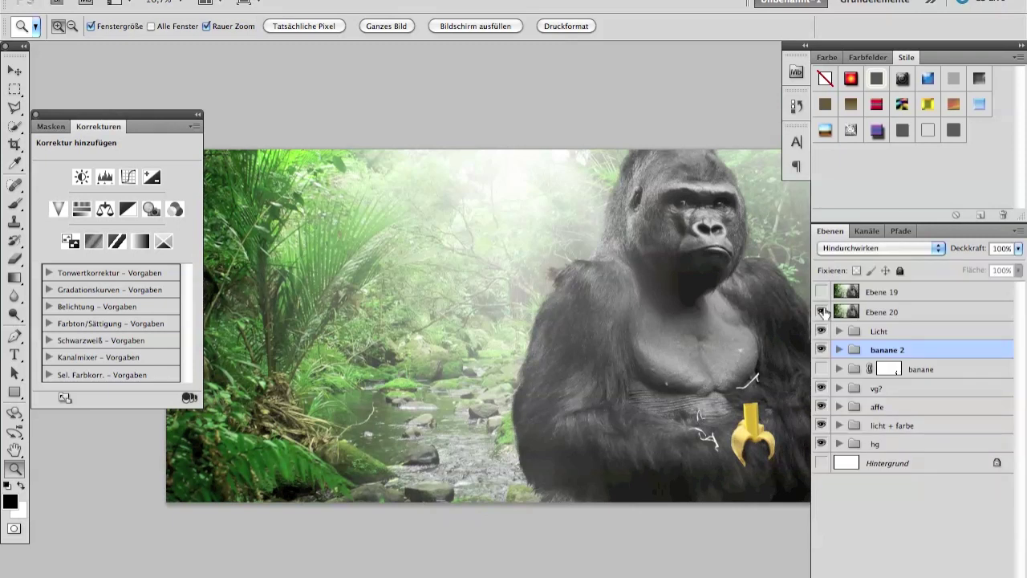
pyautogui.press('alt')
pyautogui.keyDown('alt'); pyautogui.click(821, 444); pyautogui.keyUp('alt')
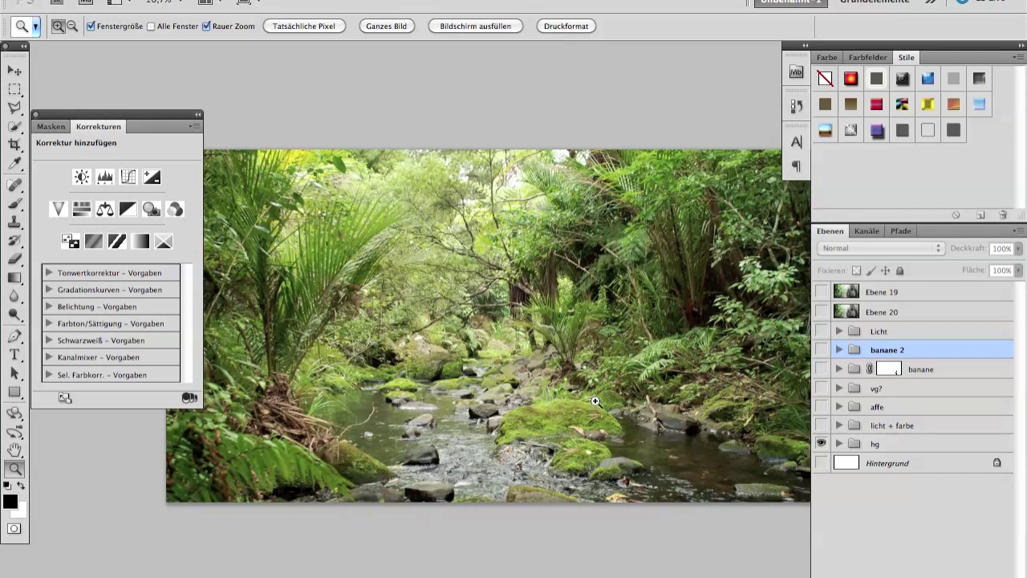
pyautogui.click(837, 446)
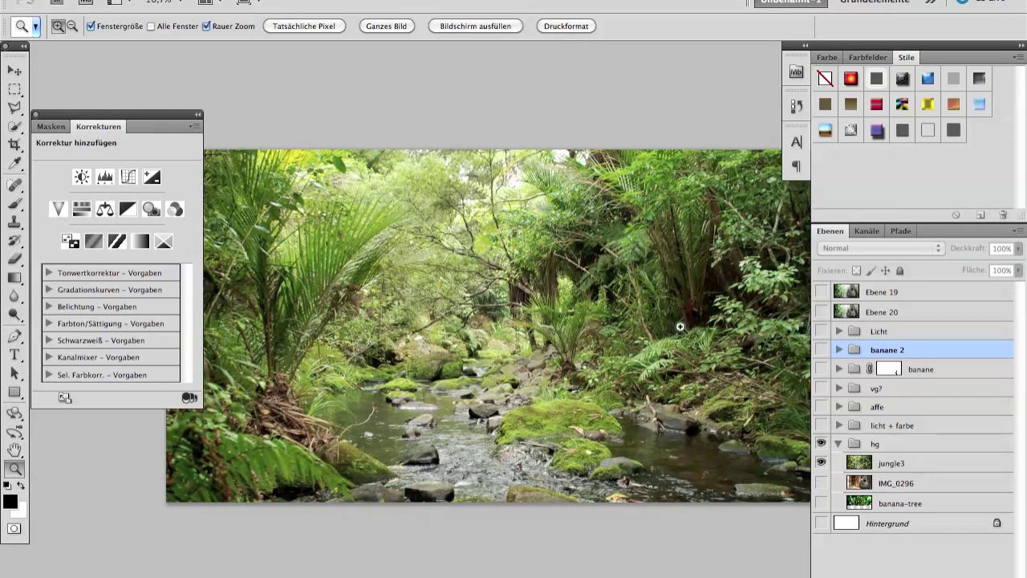
pyautogui.click(821, 463)
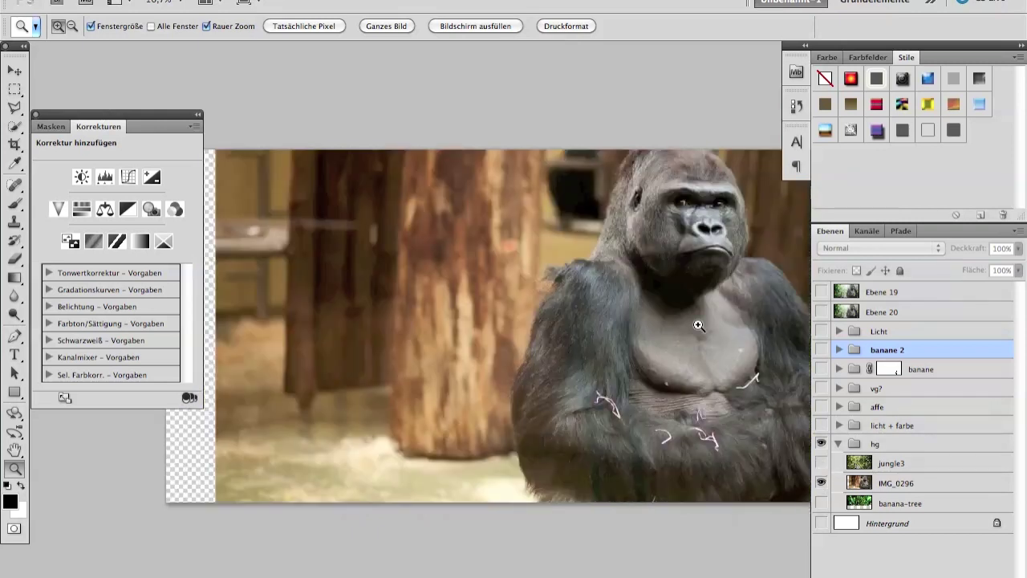
pyautogui.keyDown('alt'); pyautogui.click(647, 288); pyautogui.keyUp('alt')
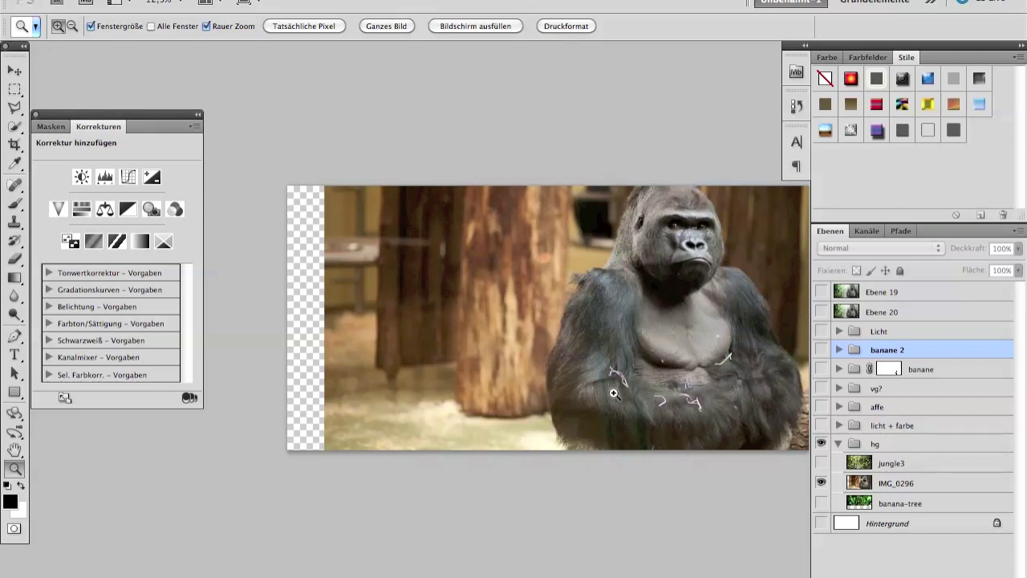
pyautogui.moveTo(615, 257)
pyautogui.mouseDown()
pyautogui.moveTo(638, 259)
pyautogui.moveTo(688, 352)
pyautogui.moveTo(549, 354)
pyautogui.moveTo(607, 249)
pyautogui.moveTo(487, 360)
pyautogui.mouseUp()
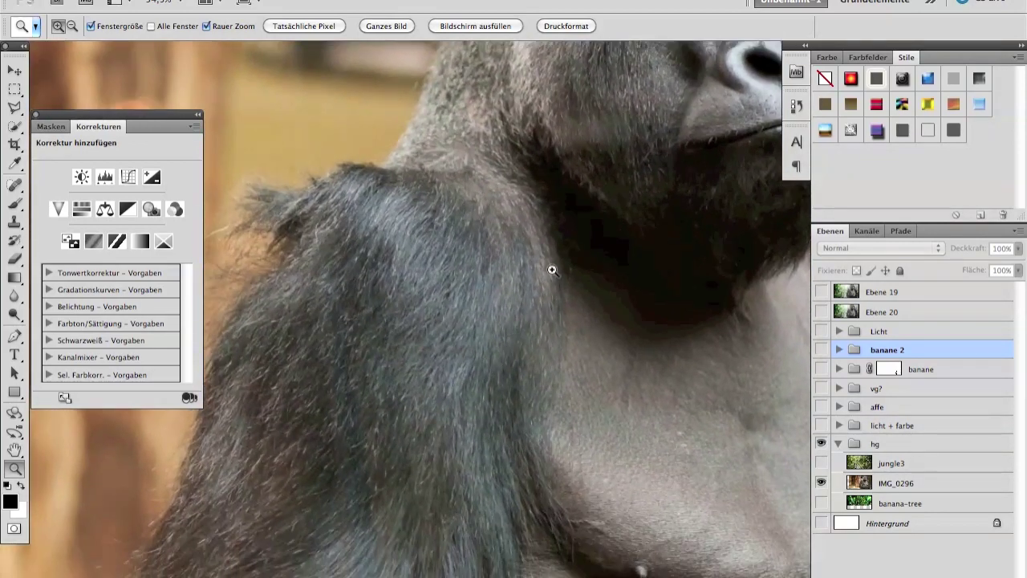
pyautogui.moveTo(551, 268); pyautogui.dragTo(560, 431)
pyautogui.click(560, 431)
pyautogui.keyDown('alt'); pyautogui.click(531, 340); pyautogui.keyUp('alt')
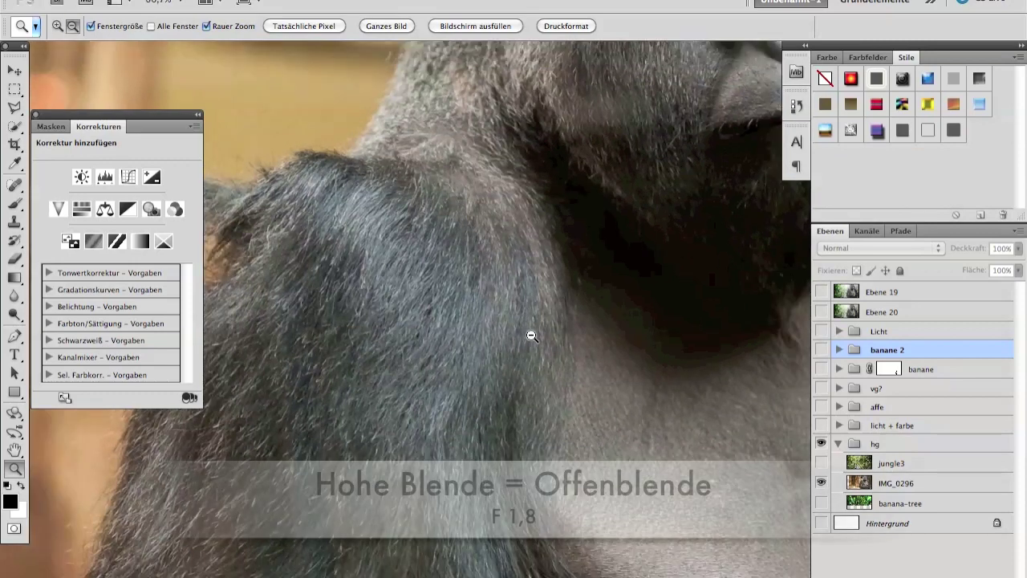
pyautogui.keyDown('alt'); pyautogui.click(527, 340); pyautogui.keyUp('alt')
pyautogui.keyDown('alt'); pyautogui.click(526, 349); pyautogui.keyUp('alt')
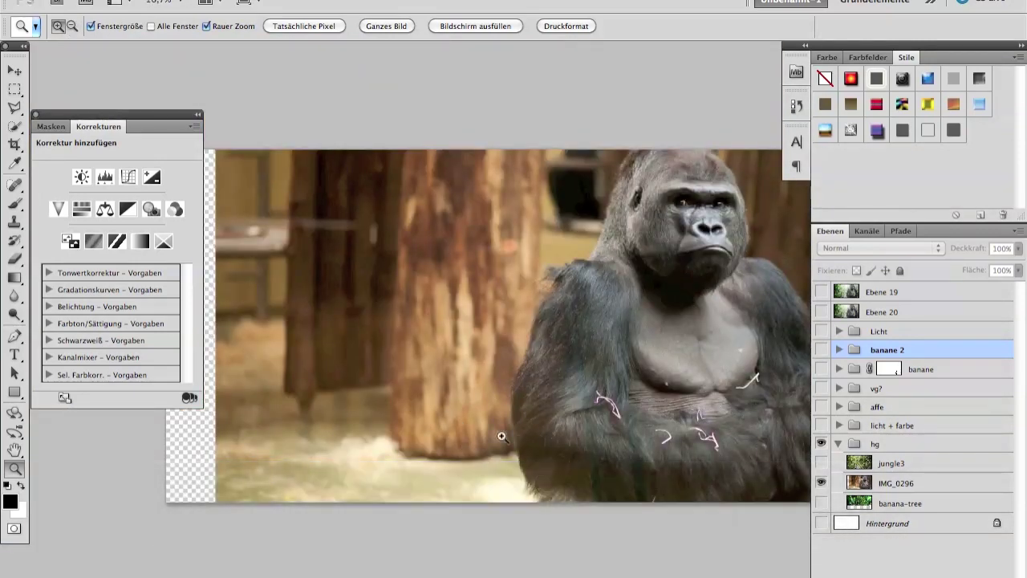
pyautogui.moveTo(523, 340); pyautogui.dragTo(573, 351)
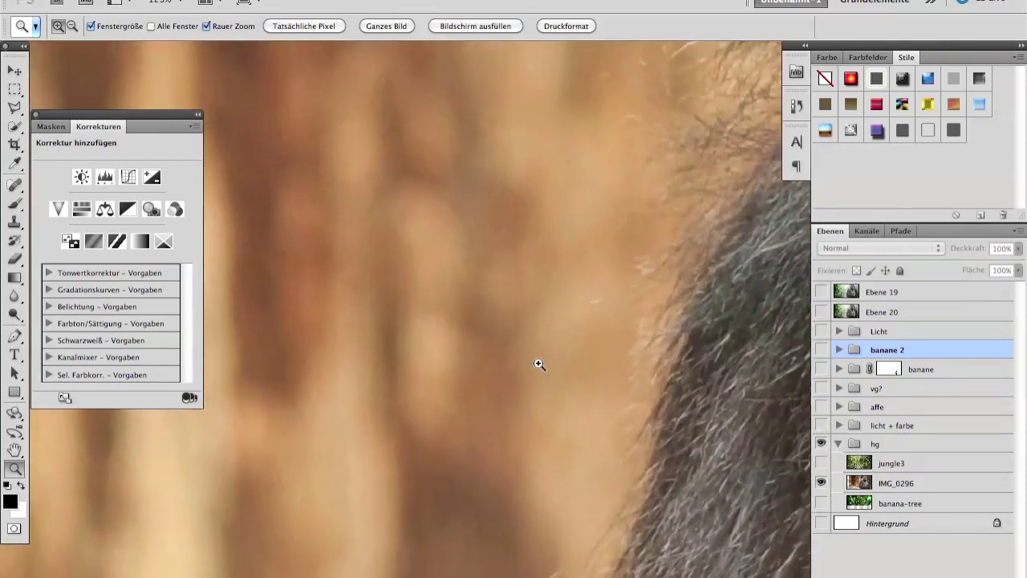
pyautogui.keyDown('alt'); pyautogui.click(582, 347); pyautogui.keyUp('alt')
pyautogui.keyDown('alt'); pyautogui.click(588, 348); pyautogui.keyUp('alt')
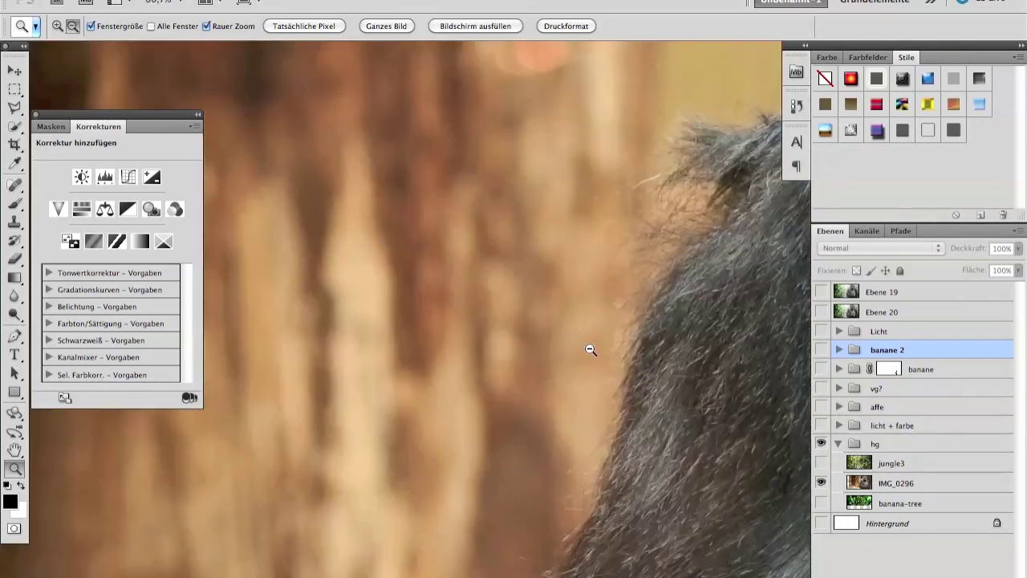
pyautogui.keyDown('alt'); pyautogui.click(592, 349); pyautogui.keyUp('alt')
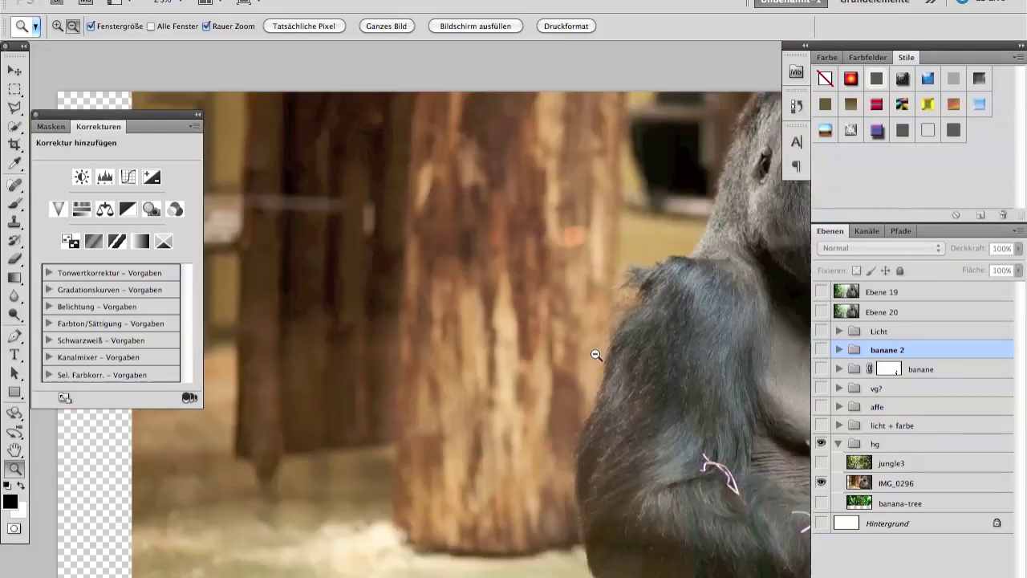
pyautogui.keyDown('alt'); pyautogui.click(597, 356); pyautogui.keyUp('alt')
pyautogui.scroll(-2, 585, 339)
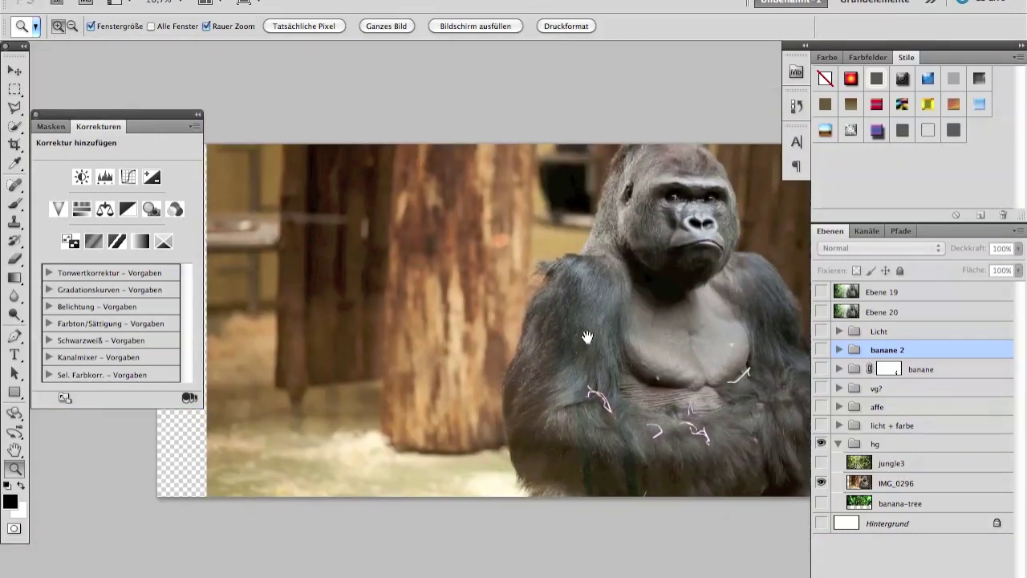
pyautogui.scroll(-2, 593, 317)
pyautogui.click(631, 261)
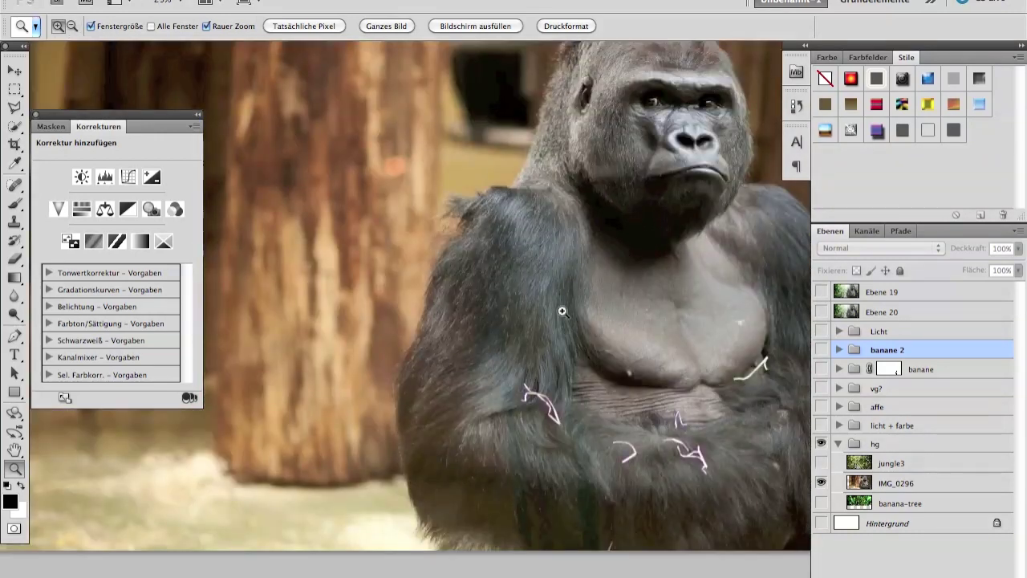
pyautogui.click(561, 317)
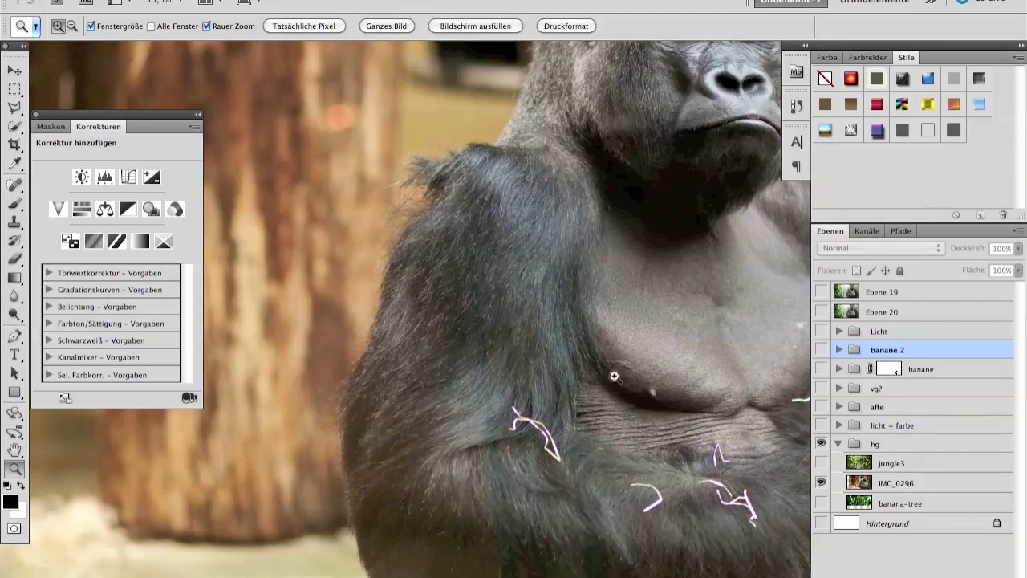
pyautogui.keyDown('alt'); pyautogui.click(545, 317); pyautogui.keyUp('alt')
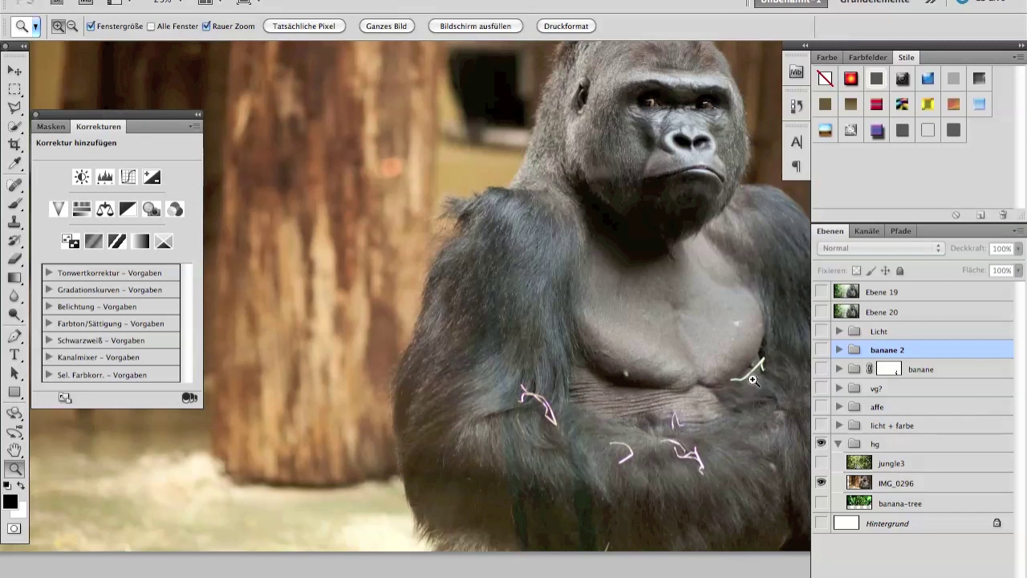
pyautogui.keyDown('alt'); pyautogui.click(595, 335); pyautogui.keyUp('alt')
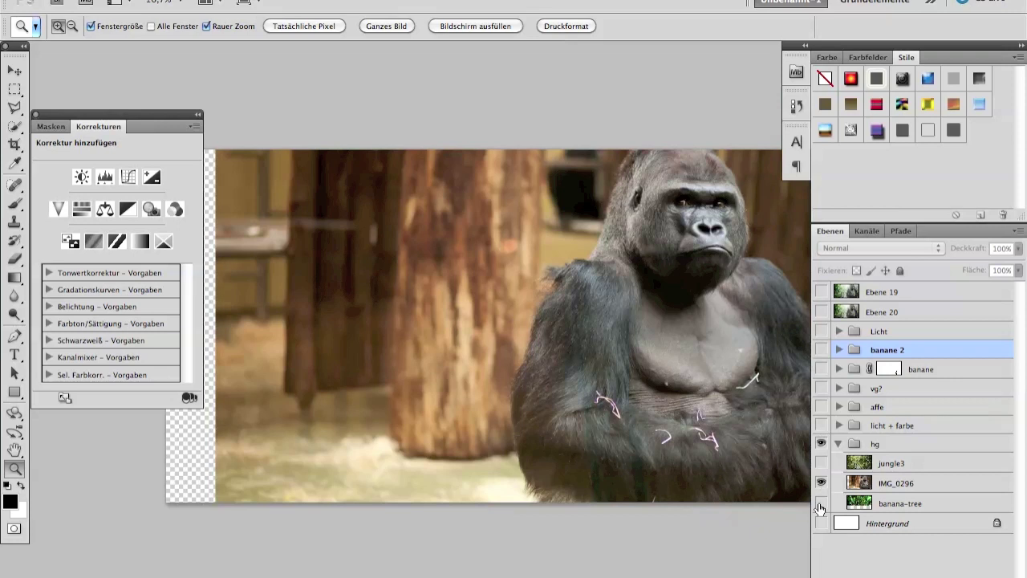
pyautogui.click(822, 464)
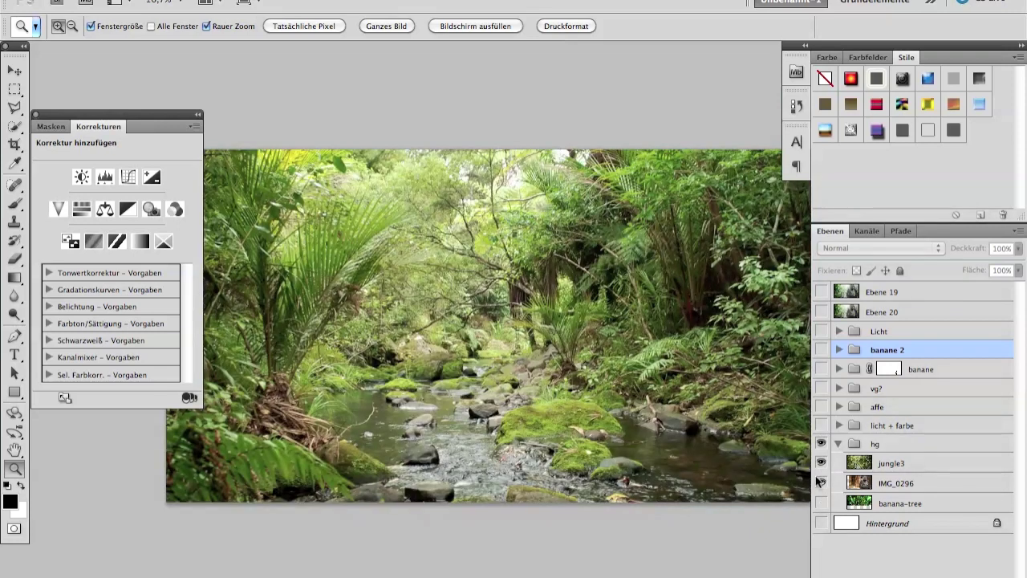
# Compare banana-tree, IMG_0296 and jungle3 backgrounds, keeping jungle3 with IMG_0296, then expand licht + farbe
pyautogui.click(822, 465)
pyautogui.click(822, 503)
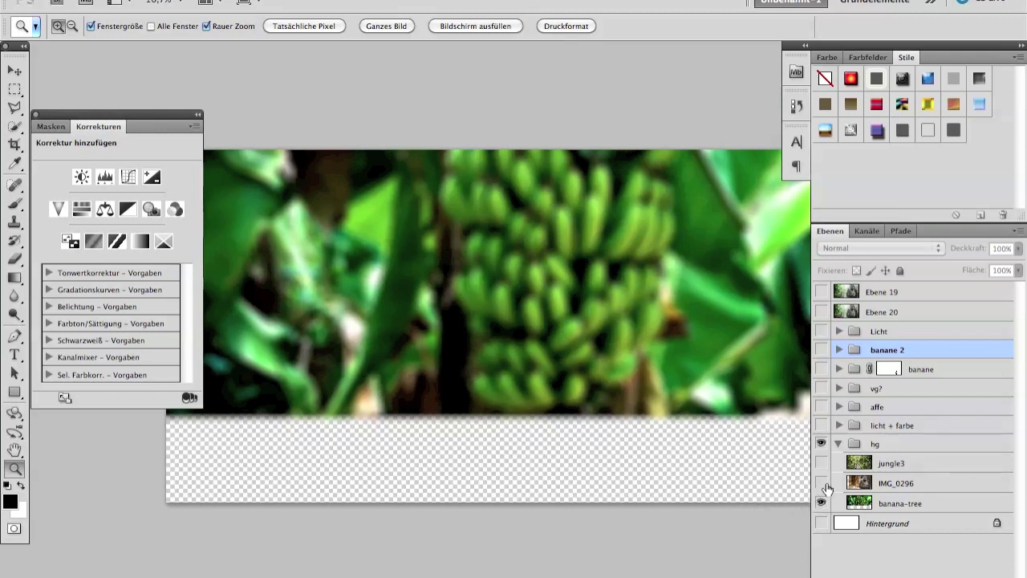
pyautogui.click(821, 483)
pyautogui.click(821, 483)
pyautogui.click(821, 483)
pyautogui.click(821, 503)
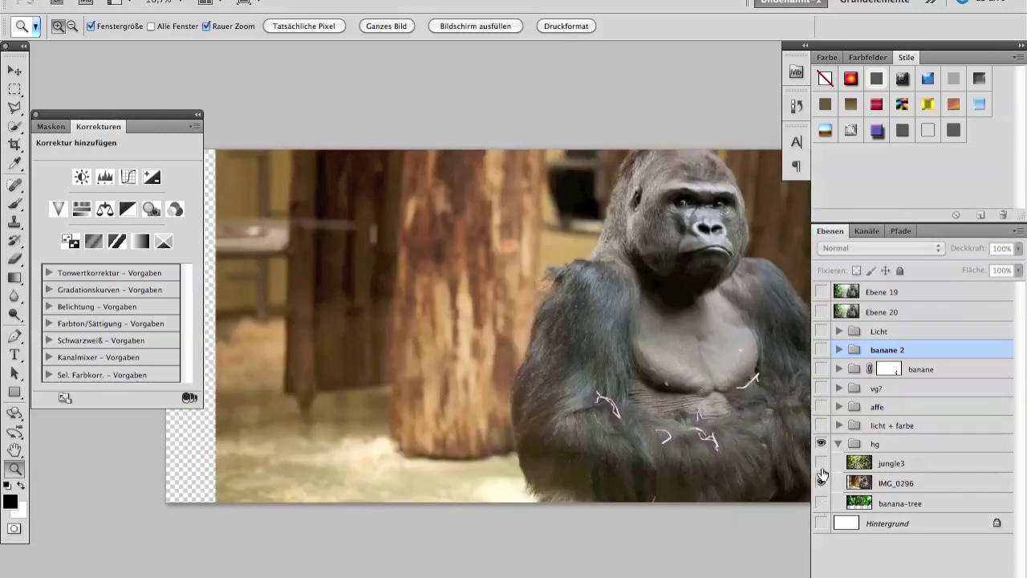
pyautogui.click(821, 463)
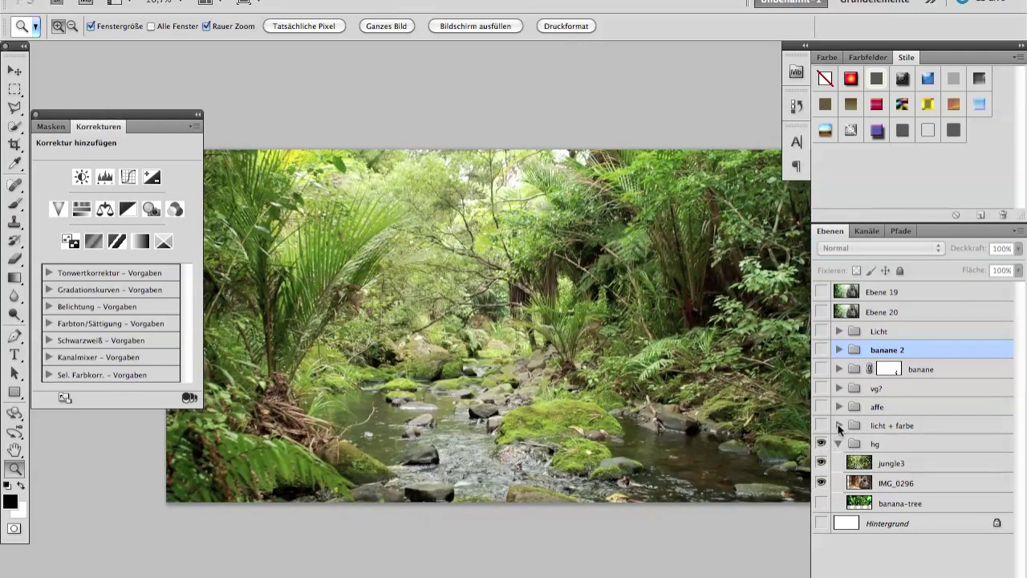
pyautogui.click(839, 425)
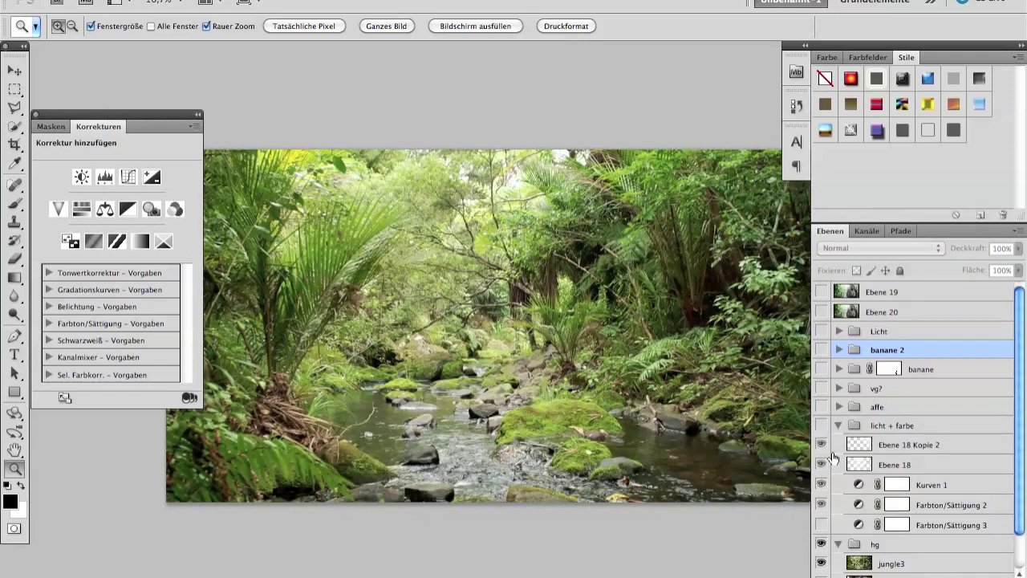
# Turn on licht + farbe, hide its light and curve layers, and re-enable Farbton/Sättigung 2
pyautogui.click(821, 517)
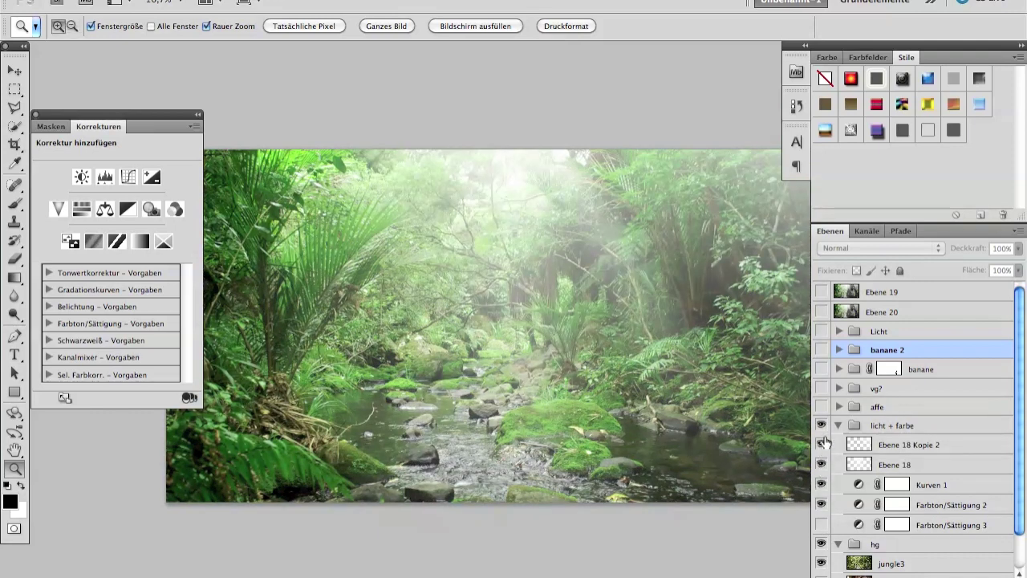
pyautogui.moveTo(821, 444); pyautogui.dragTo(824, 503)
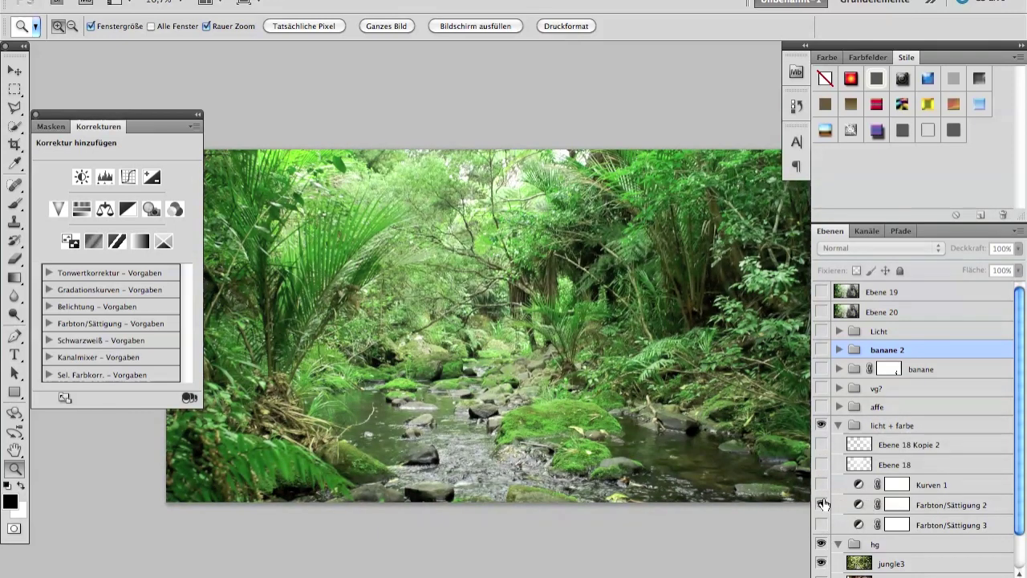
pyautogui.click(821, 505)
pyautogui.click(821, 506)
pyautogui.click(821, 506)
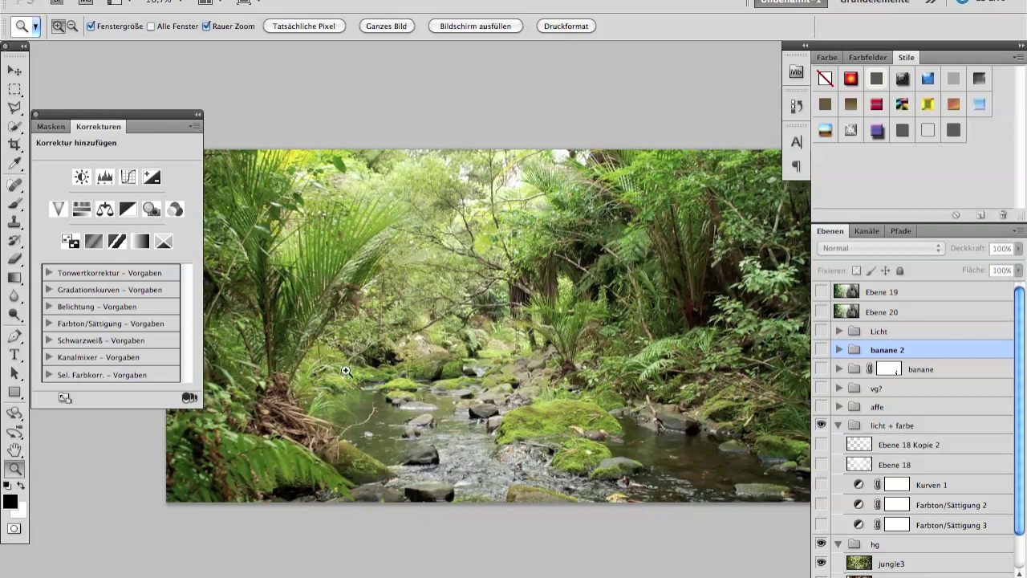
pyautogui.click(821, 505)
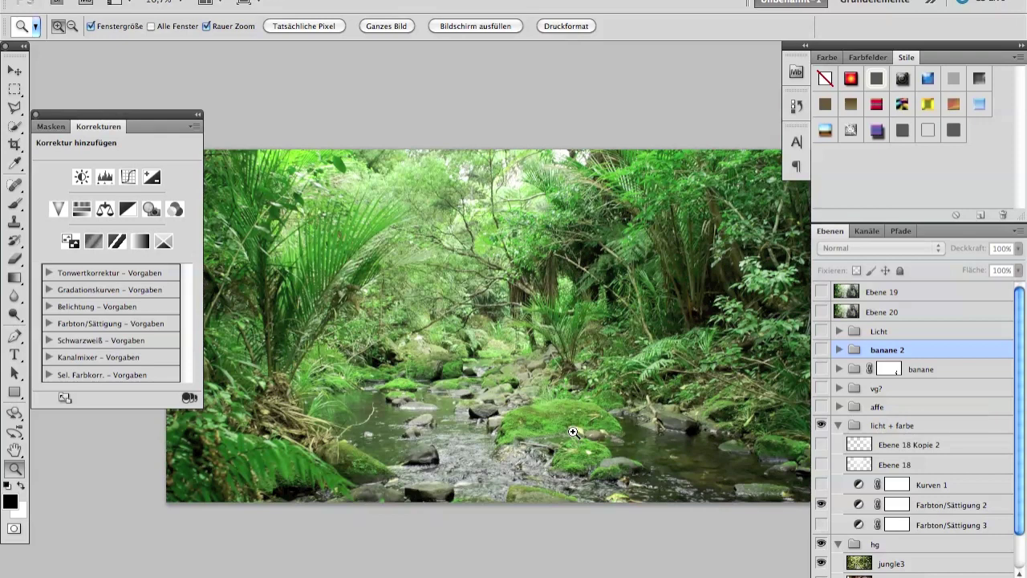
# Compare the scene with and without Kurven 1 and the Ebene 18 light rays, keeping the rays
pyautogui.click(821, 485)
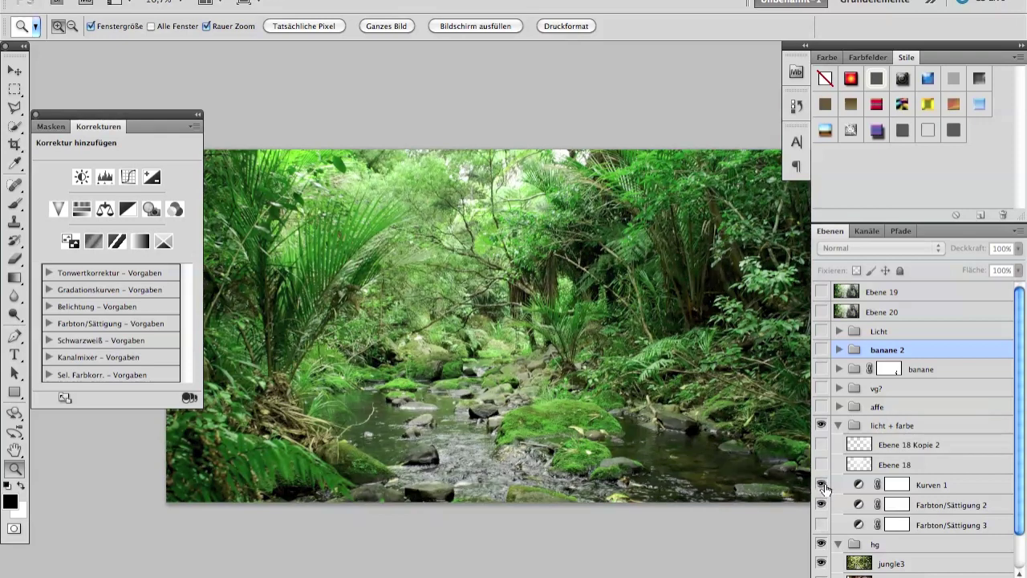
pyautogui.click(821, 486)
pyautogui.click(821, 485)
pyautogui.click(821, 485)
pyautogui.click(821, 464)
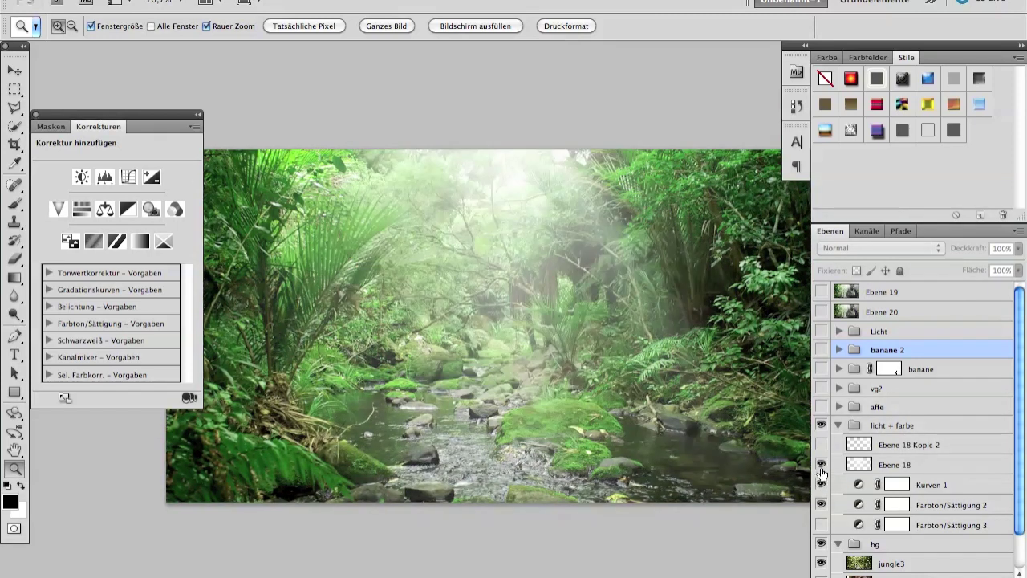
pyautogui.click(821, 467)
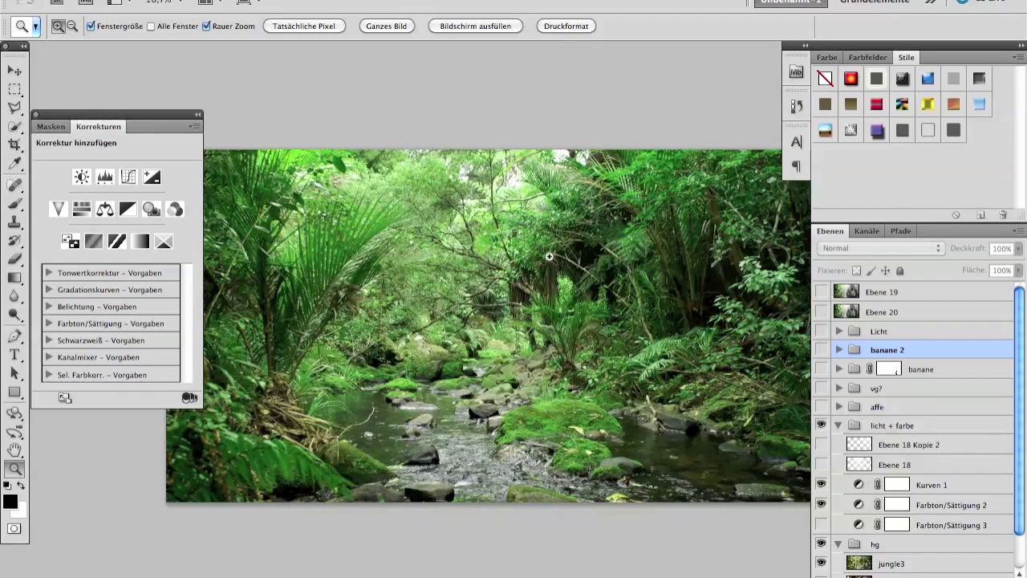
pyautogui.click(821, 464)
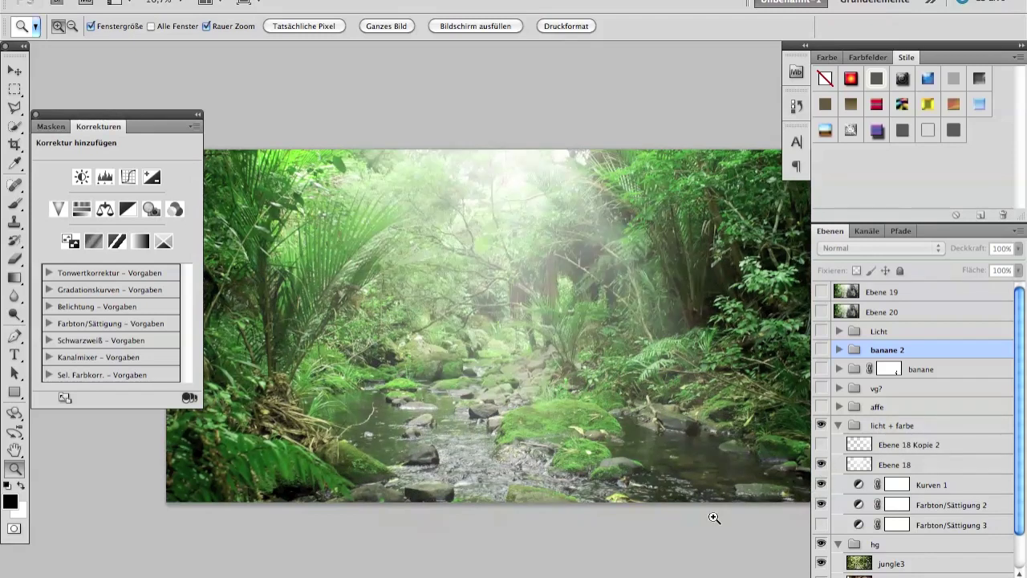
# Compare the Ebene 18 Kopie 2 right-side haze and central glow, keep both, and show the affe group
pyautogui.click(821, 445)
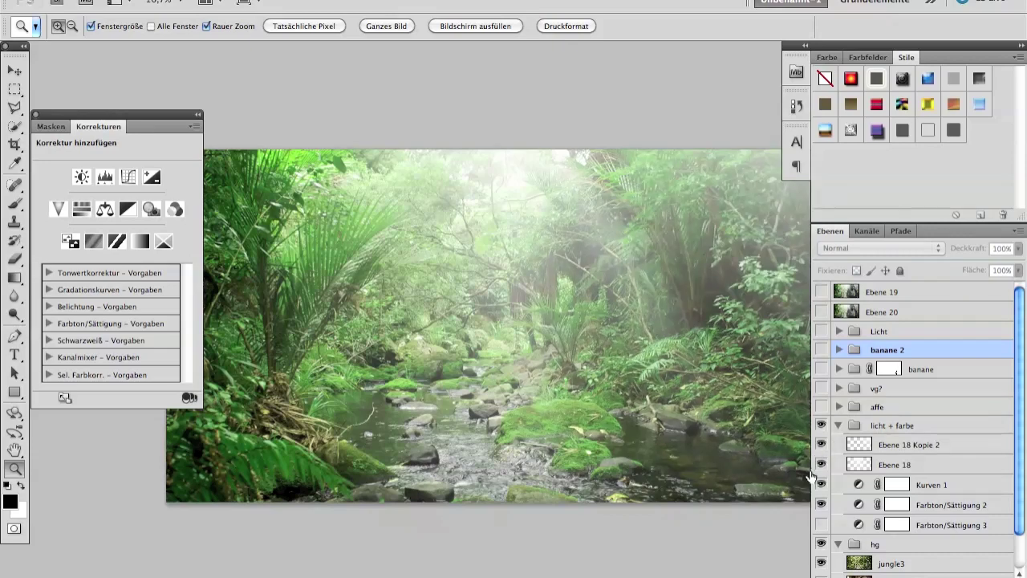
pyautogui.click(821, 445)
pyautogui.click(821, 445)
pyautogui.click(821, 445)
pyautogui.click(821, 445)
pyautogui.click(822, 467)
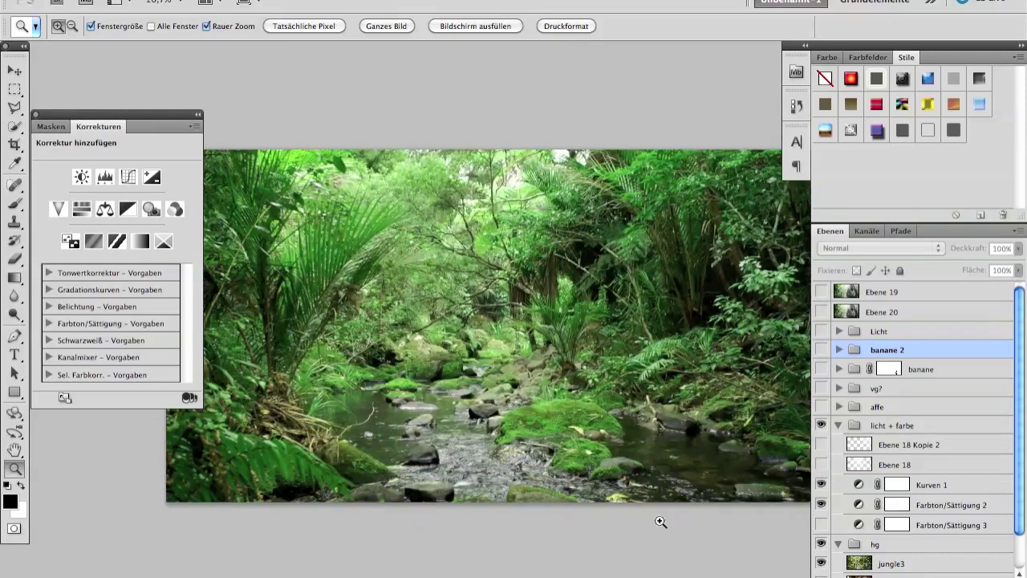
pyautogui.click(821, 464)
pyautogui.click(821, 445)
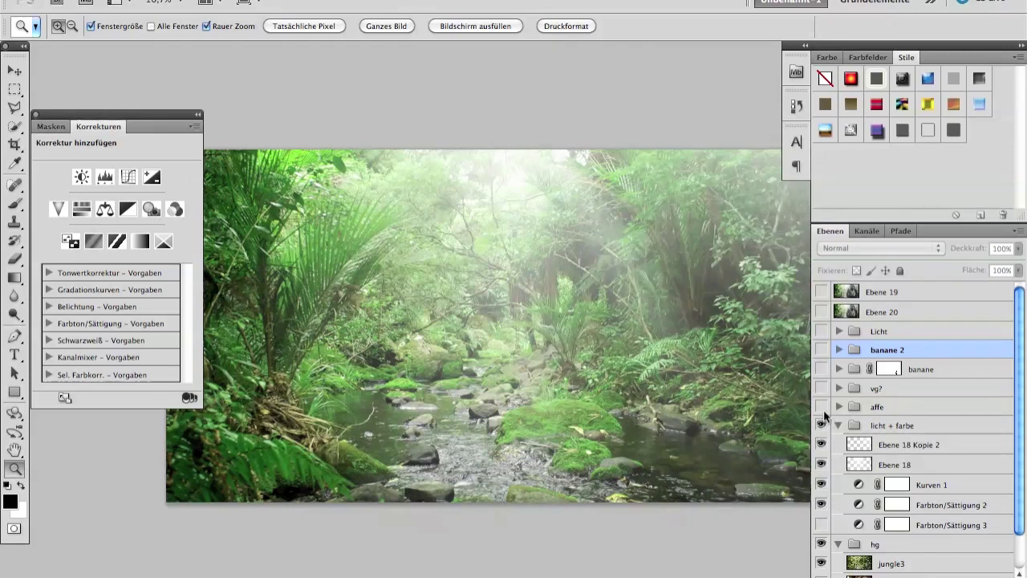
pyautogui.click(821, 406)
pyautogui.click(821, 406)
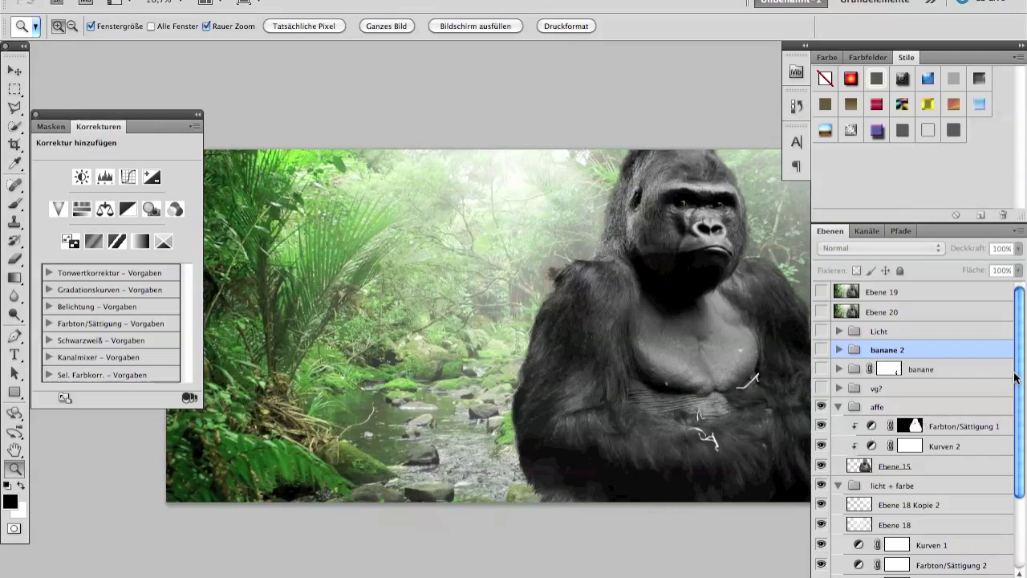
# Solo the Ebene 15 gorilla layer, zoom into its shoulder fur, then zoom back out to fit
pyautogui.moveTo(1019, 374); pyautogui.dragTo(1020, 409)
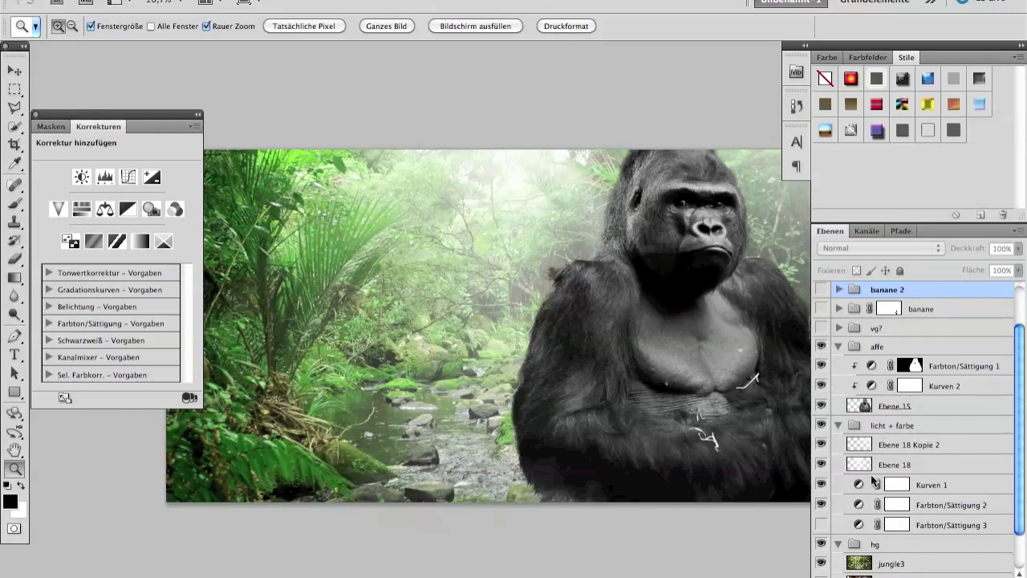
pyautogui.keyDown('alt'); pyautogui.click(821, 405); pyautogui.keyUp('alt')
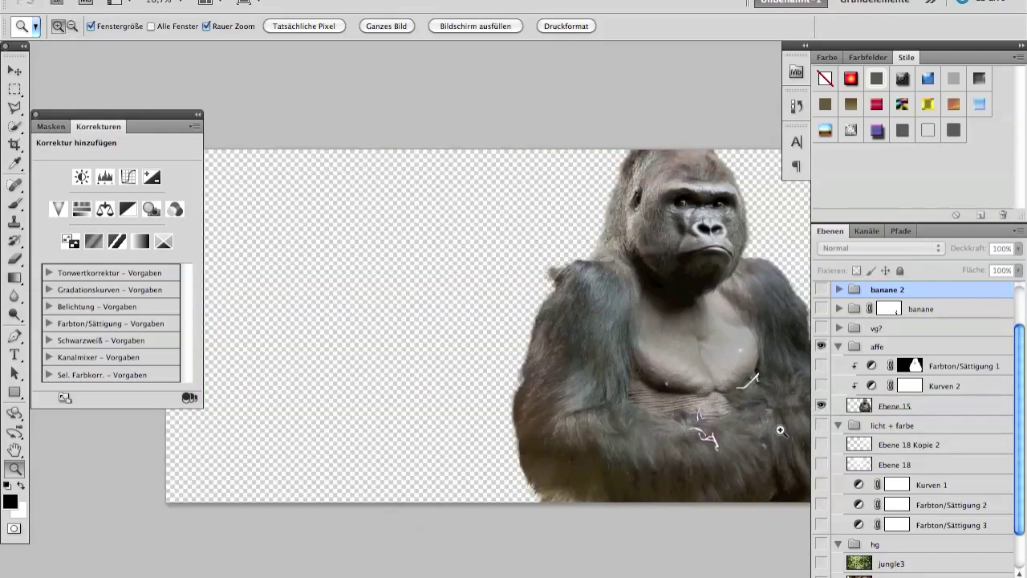
pyautogui.moveTo(527, 273)
pyautogui.mouseDown()
pyautogui.moveTo(604, 375)
pyautogui.moveTo(557, 344)
pyautogui.moveTo(592, 362)
pyautogui.moveTo(612, 297)
pyautogui.moveTo(559, 471)
pyautogui.moveTo(527, 406)
pyautogui.moveTo(619, 294)
pyautogui.moveTo(533, 292)
pyautogui.moveTo(601, 403)
pyautogui.moveTo(592, 329)
pyautogui.moveTo(530, 333)
pyautogui.moveTo(550, 447)
pyautogui.moveTo(541, 378)
pyautogui.moveTo(514, 349)
pyautogui.moveTo(519, 340)
pyautogui.moveTo(570, 413)
pyautogui.moveTo(521, 386)
pyautogui.moveTo(553, 438)
pyautogui.moveTo(522, 489)
pyautogui.moveTo(535, 420)
pyautogui.moveTo(514, 574)
pyautogui.moveTo(592, 356)
pyautogui.moveTo(573, 425)
pyautogui.mouseUp()
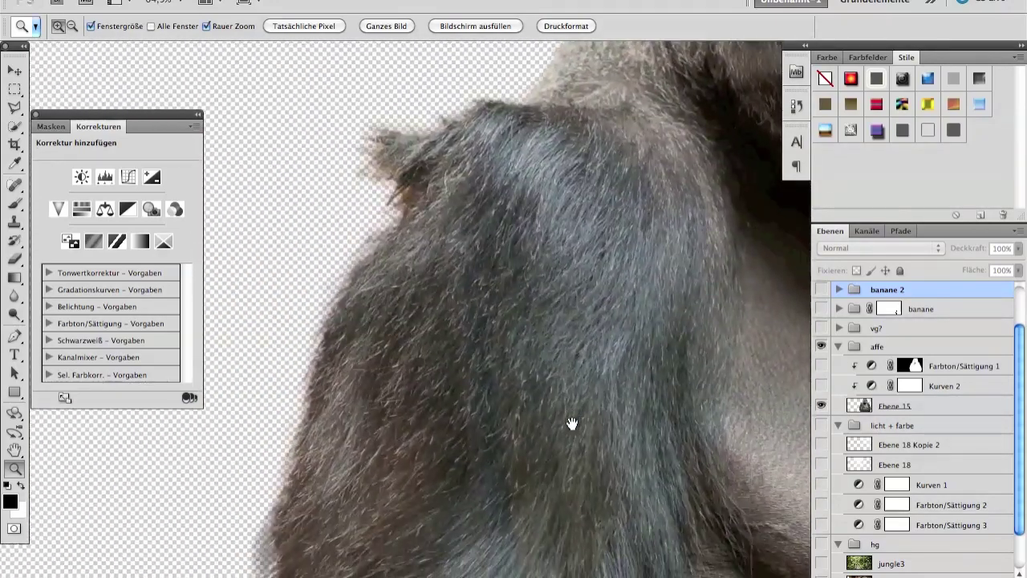
pyautogui.keyDown('alt'); pyautogui.click(569, 394); pyautogui.keyUp('alt')
pyautogui.keyDown('alt'); pyautogui.click(581, 408); pyautogui.keyUp('alt')
pyautogui.keyDown('alt'); pyautogui.click(589, 427); pyautogui.keyUp('alt')
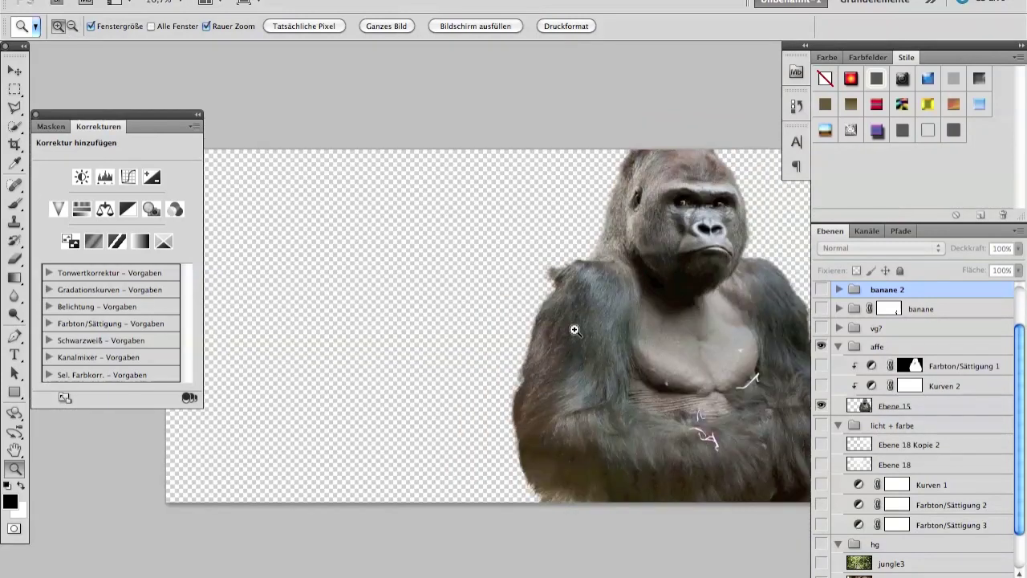
# Dismiss the Auswahl menu, then compare the gorilla with and without the Kurven 2 darkening
pyautogui.click(345, 2)
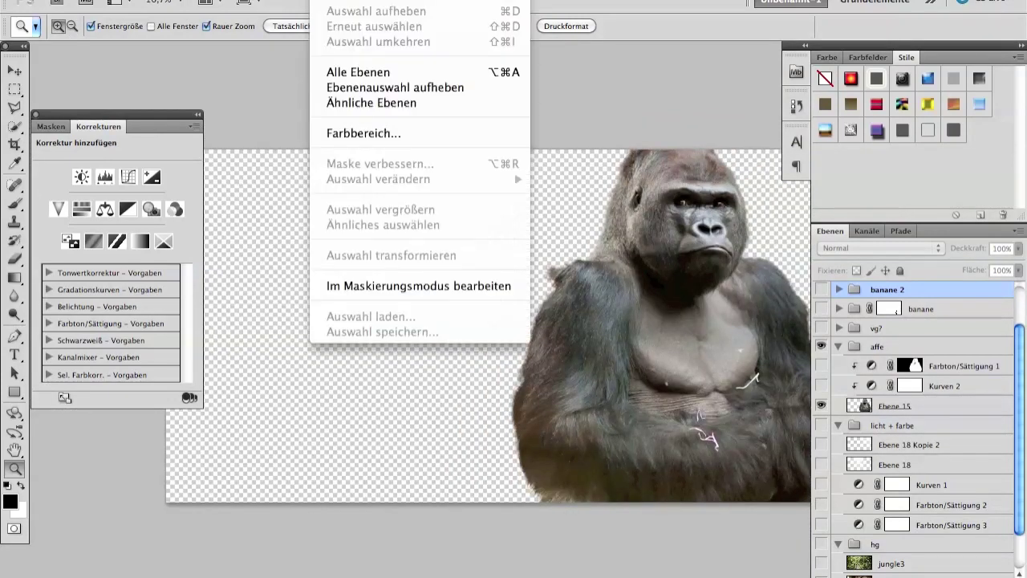
pyautogui.click(335, 6)
pyautogui.click(289, 121)
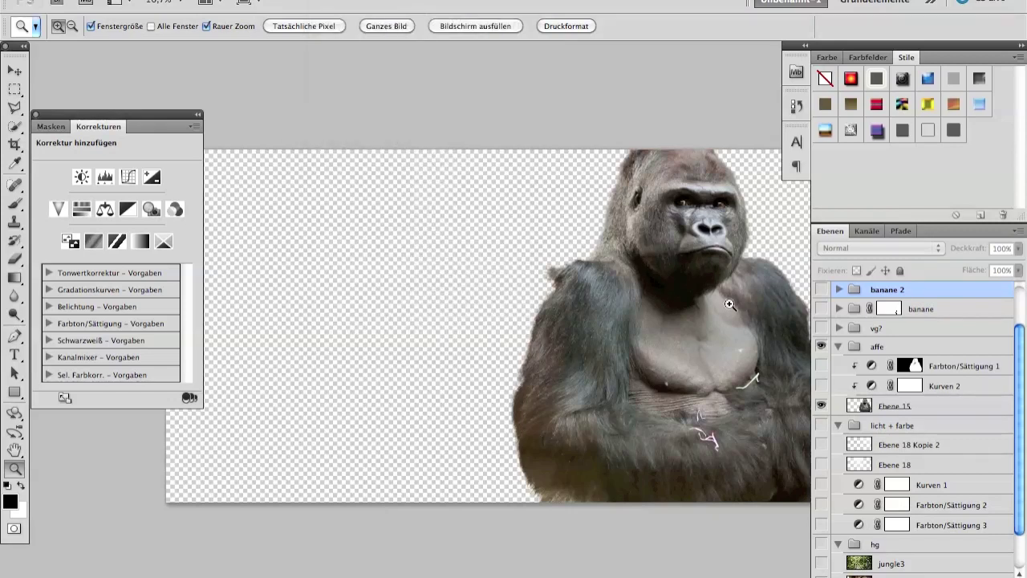
pyautogui.click(821, 386)
pyautogui.click(821, 386)
pyautogui.click(822, 386)
# Compare Farbton/Sättigung 1 grey against colour at the chest, leave it off, and recentre the gorilla
pyautogui.moveTo(821, 386); pyautogui.dragTo(821, 366)
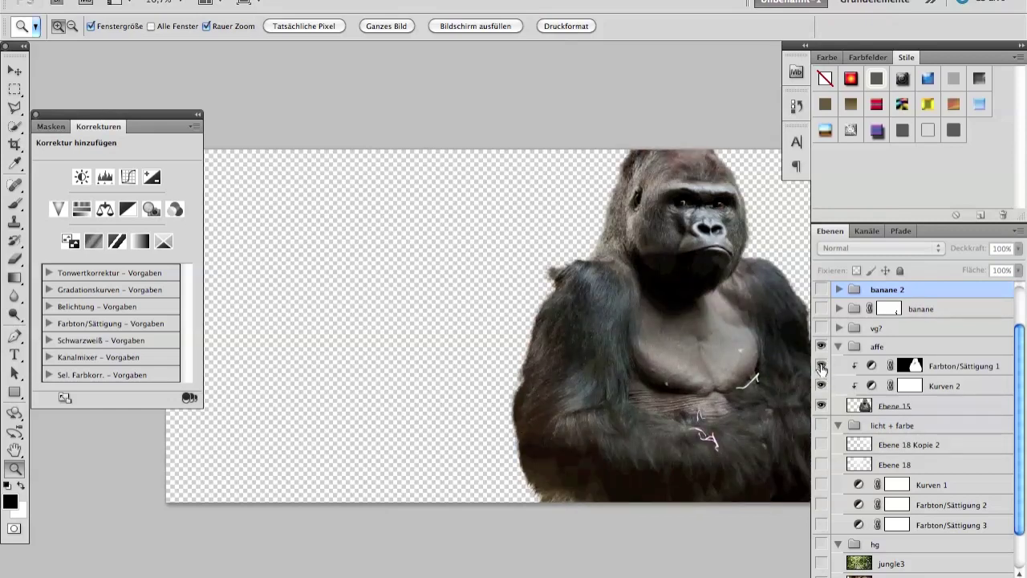
pyautogui.click(821, 366)
pyautogui.click(646, 356)
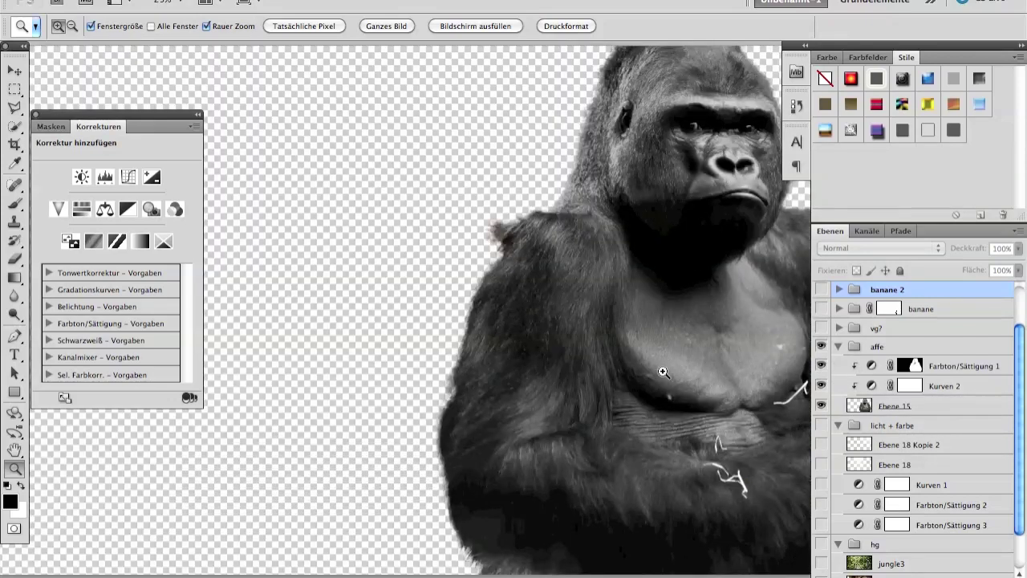
pyautogui.click(821, 366)
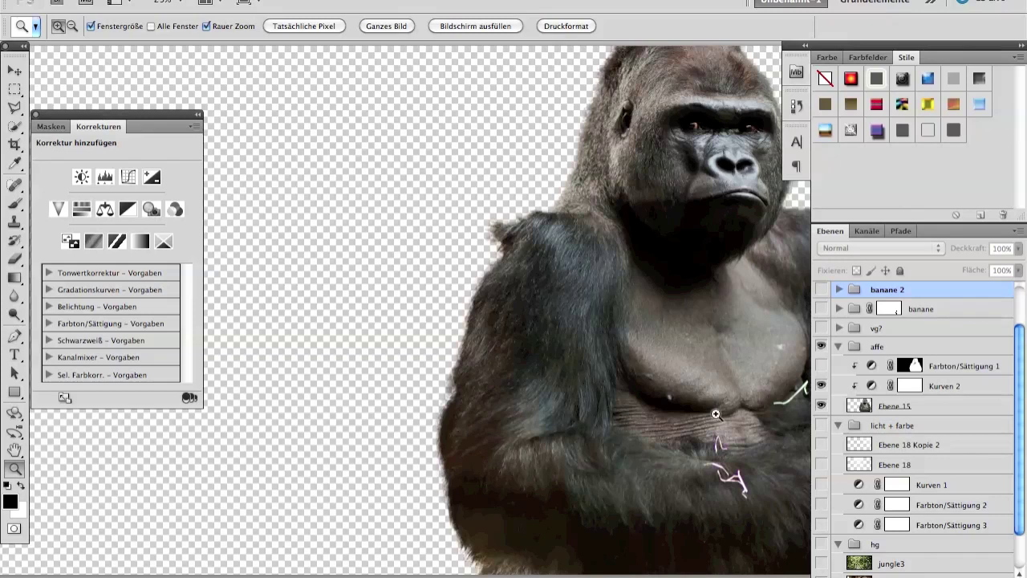
pyautogui.keyDown('alt'); pyautogui.click(600, 354); pyautogui.keyUp('alt')
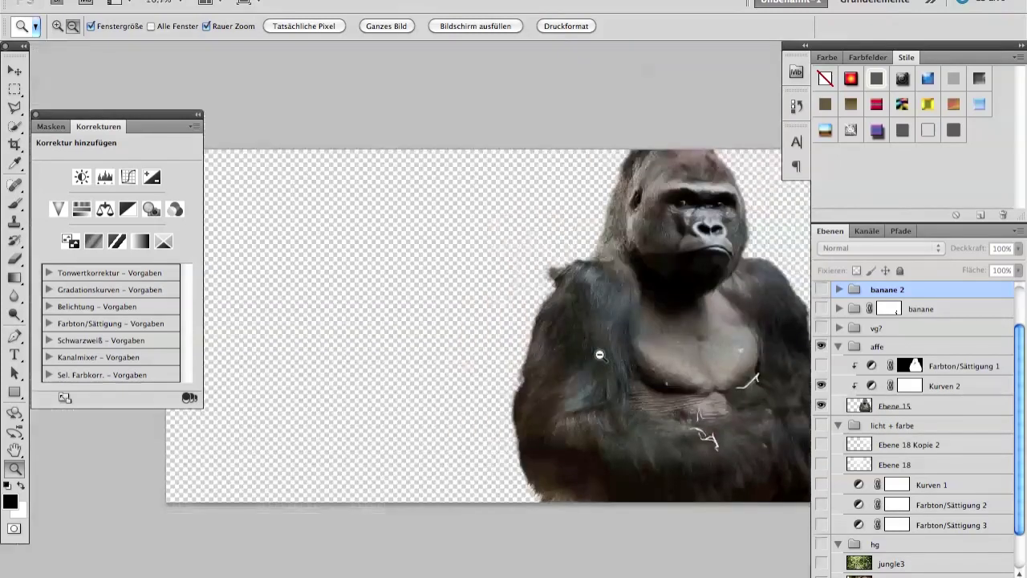
pyautogui.moveTo(665, 340); pyautogui.dragTo(564, 285)
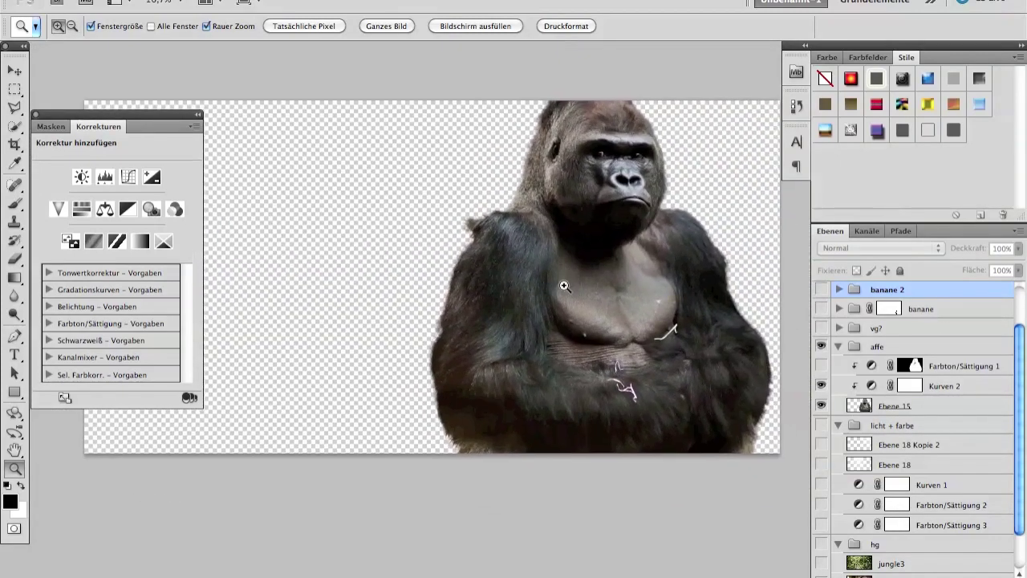
pyautogui.click(821, 565)
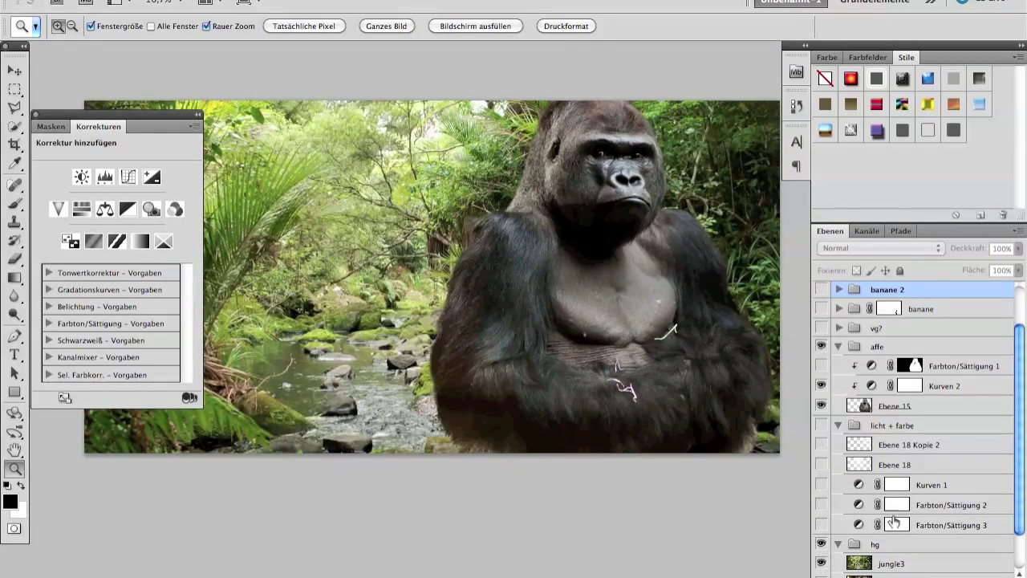
pyautogui.moveTo(1023, 490); pyautogui.dragTo(1017, 535)
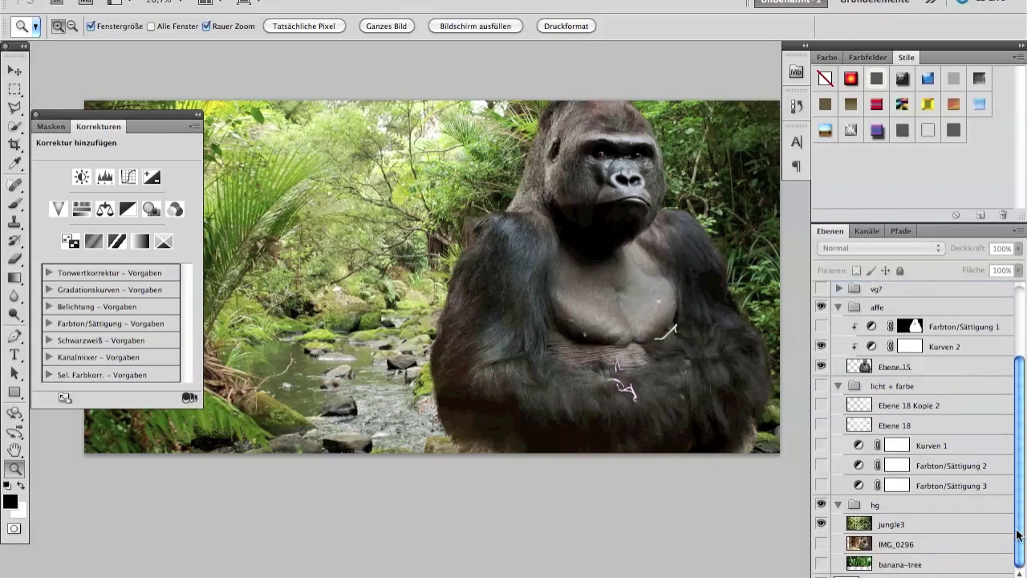
pyautogui.click(821, 405)
pyautogui.click(821, 426)
pyautogui.click(821, 445)
pyautogui.click(821, 464)
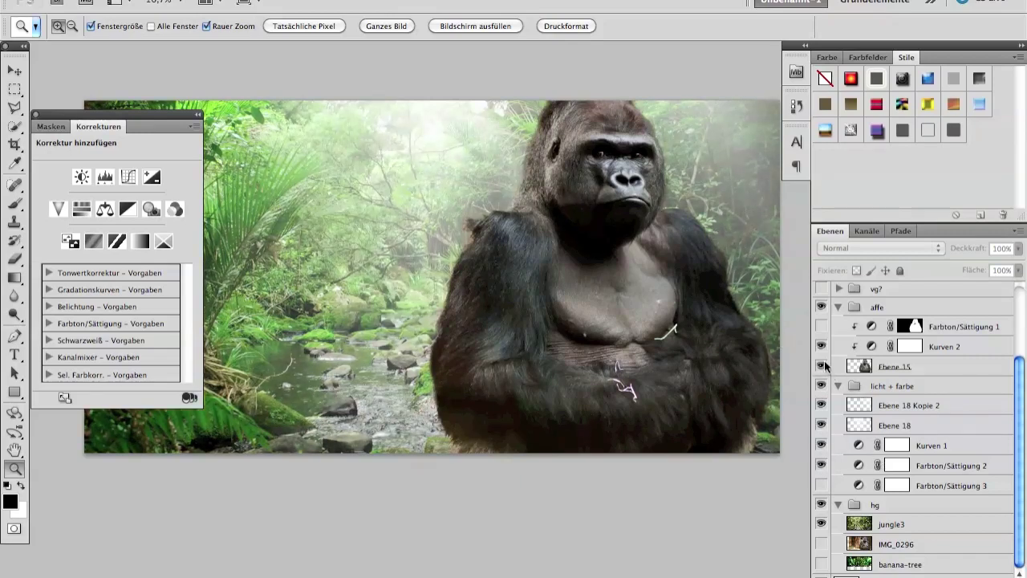
pyautogui.click(821, 327)
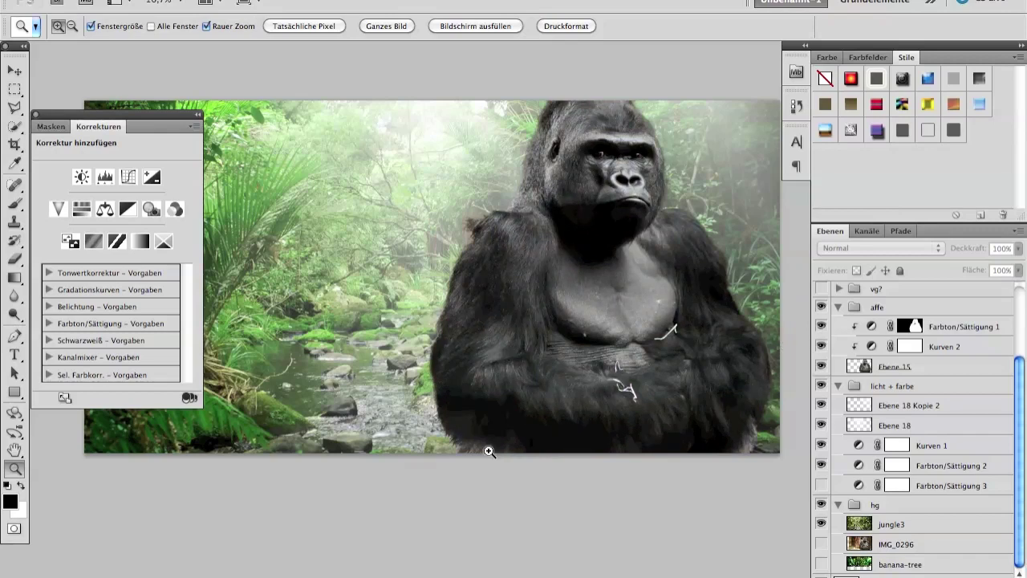
pyautogui.press('alt')
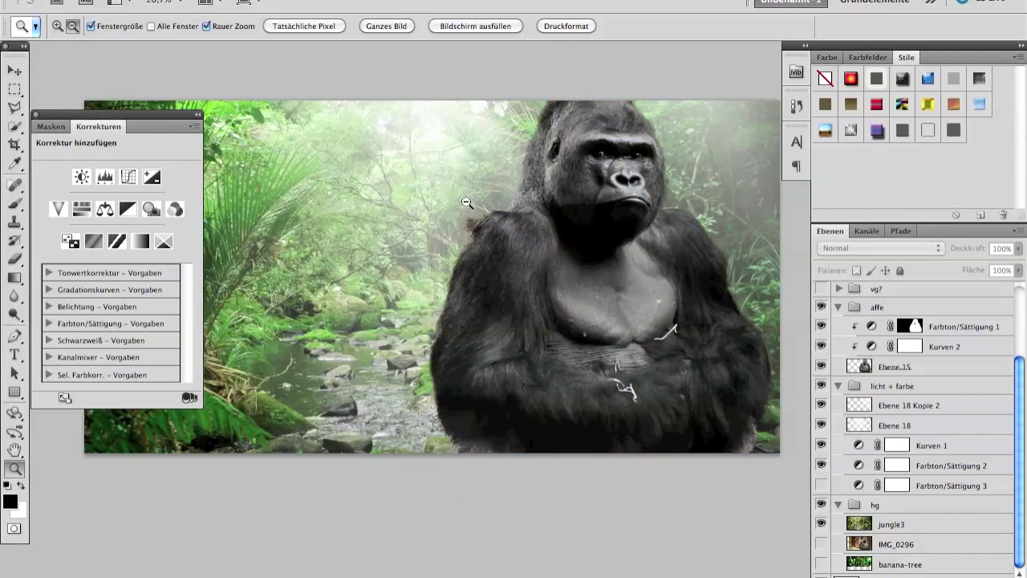
pyautogui.keyDown('alt'); pyautogui.click(465, 201); pyautogui.keyUp('alt')
pyautogui.click(480, 236)
pyautogui.click(480, 245)
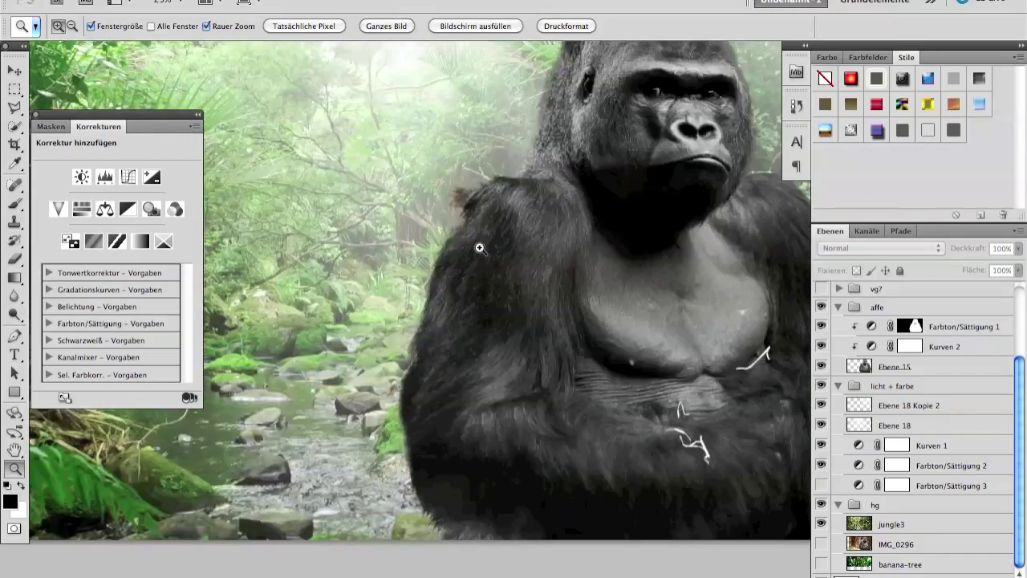
pyautogui.click(449, 261)
pyautogui.click(458, 265)
pyautogui.keyDown('alt'); pyautogui.click(486, 237); pyautogui.keyUp('alt')
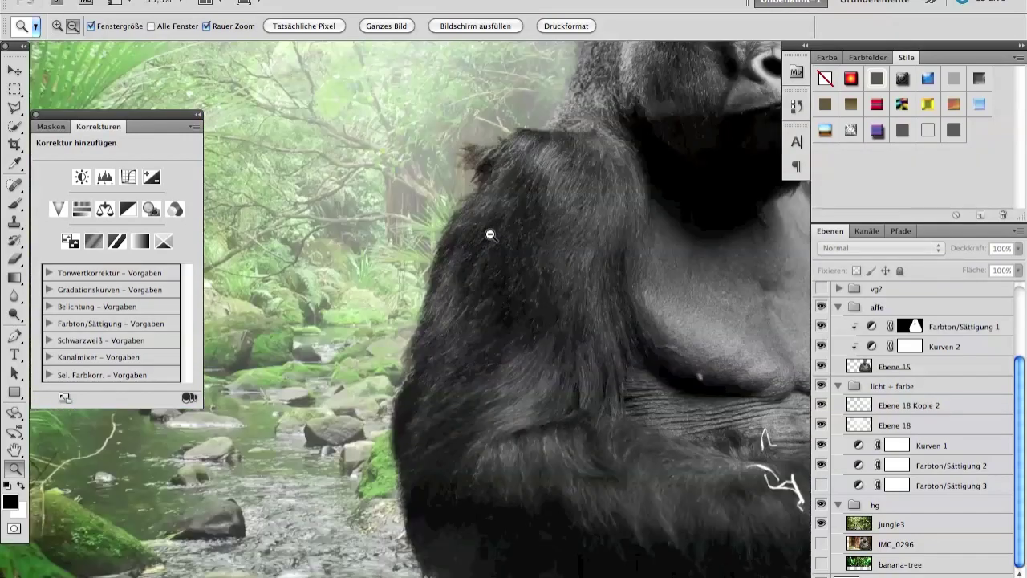
pyautogui.keyDown('alt'); pyautogui.click(490, 234); pyautogui.keyUp('alt')
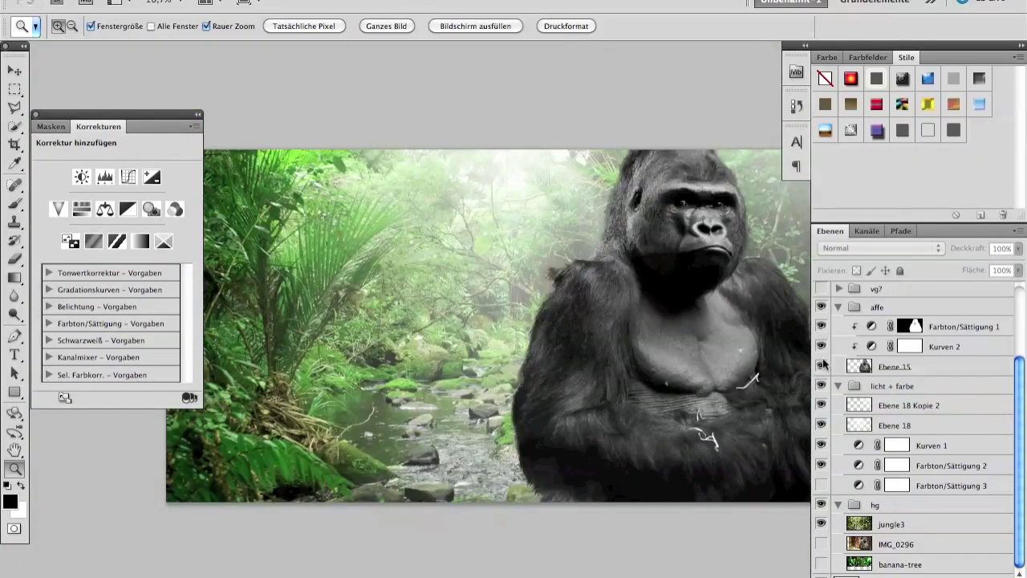
pyautogui.moveTo(1020, 370); pyautogui.dragTo(1020, 321)
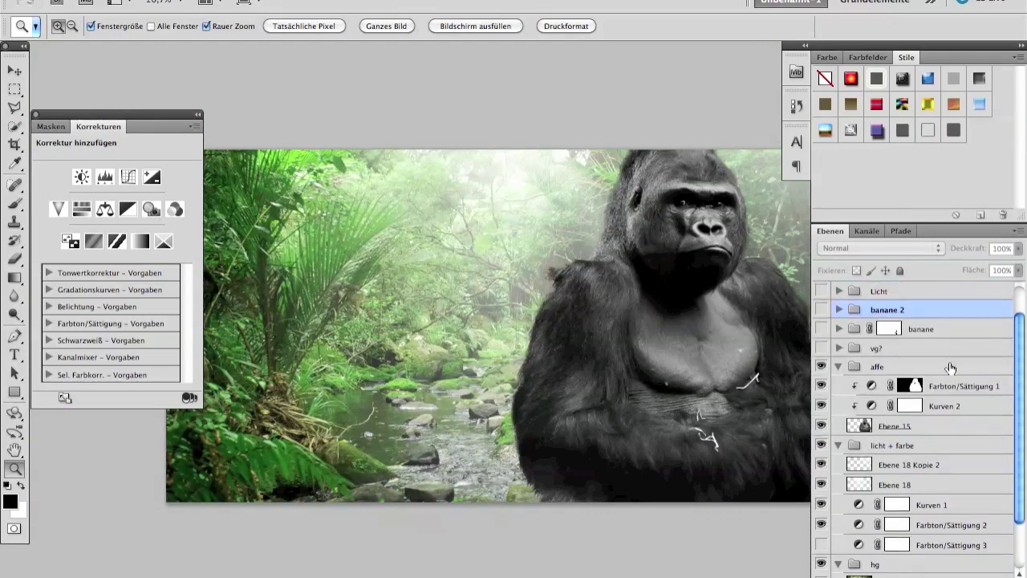
pyautogui.click(821, 349)
pyautogui.click(839, 349)
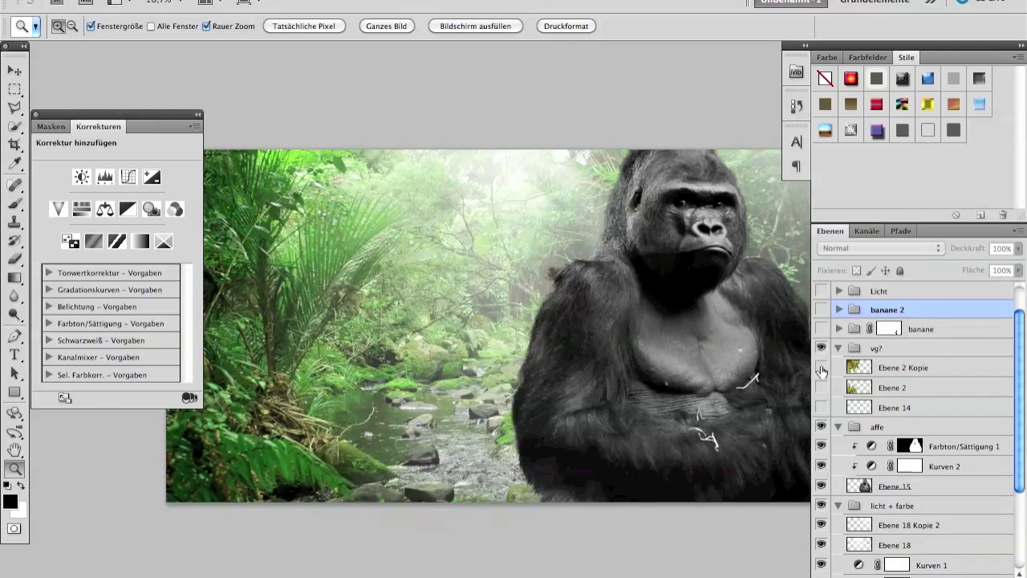
pyautogui.keyDown('alt'); pyautogui.click(522, 329); pyautogui.keyUp('alt')
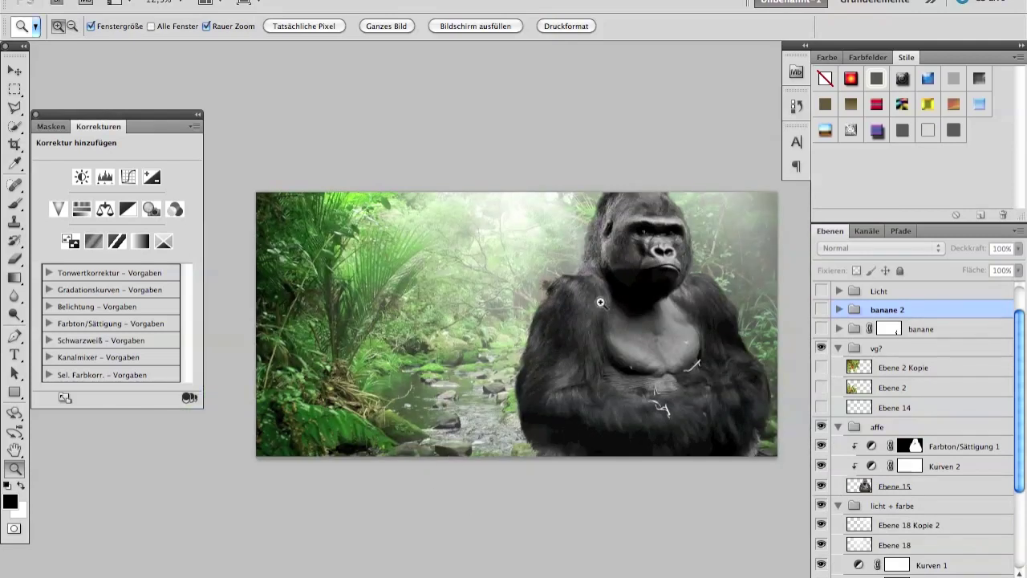
pyautogui.click(821, 387)
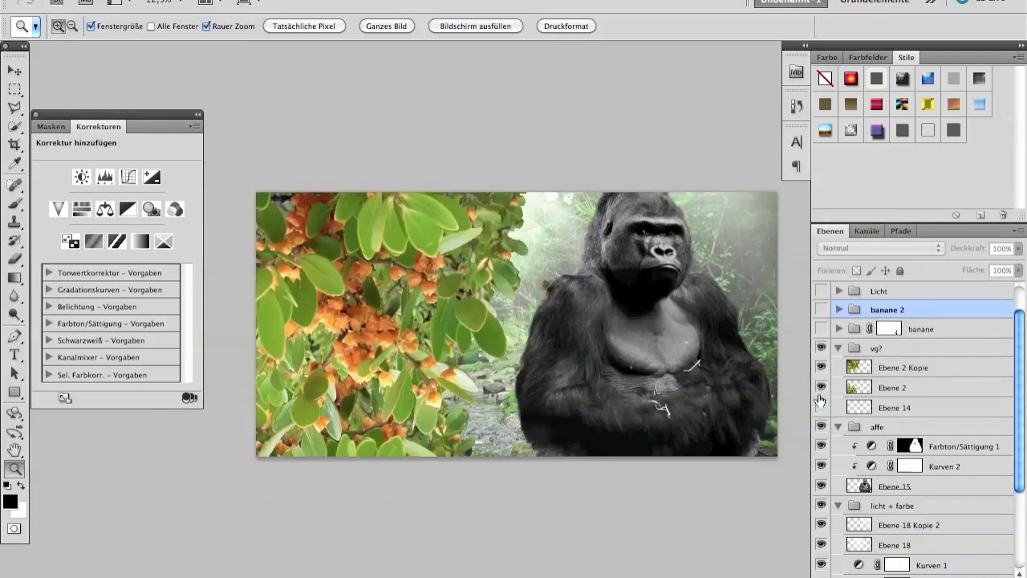
pyautogui.click(820, 394)
pyautogui.click(819, 393)
pyautogui.click(821, 349)
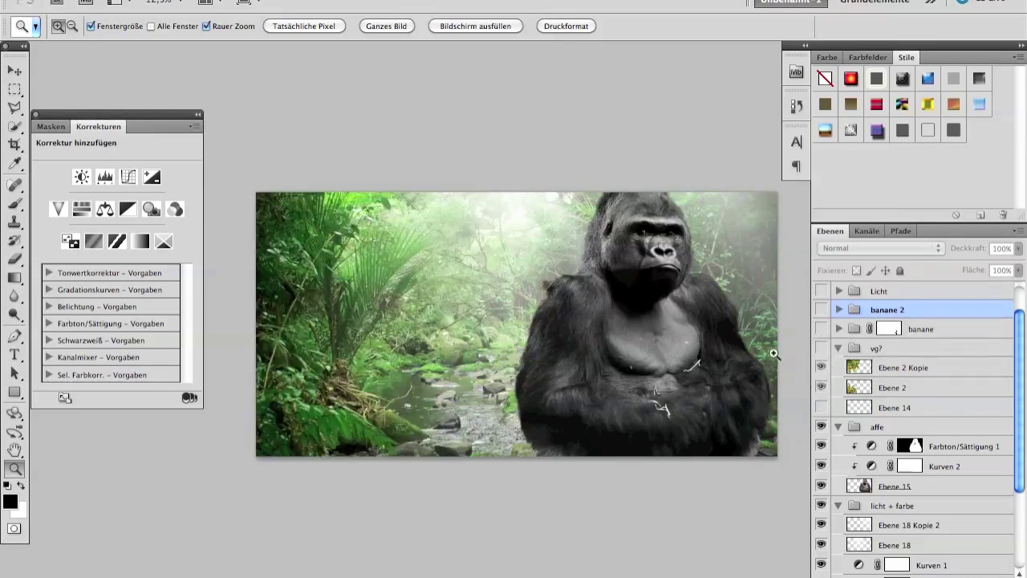
# Expand the banane group, toggle the banana on the chest, and zoom to 100% on it
pyautogui.click(840, 329)
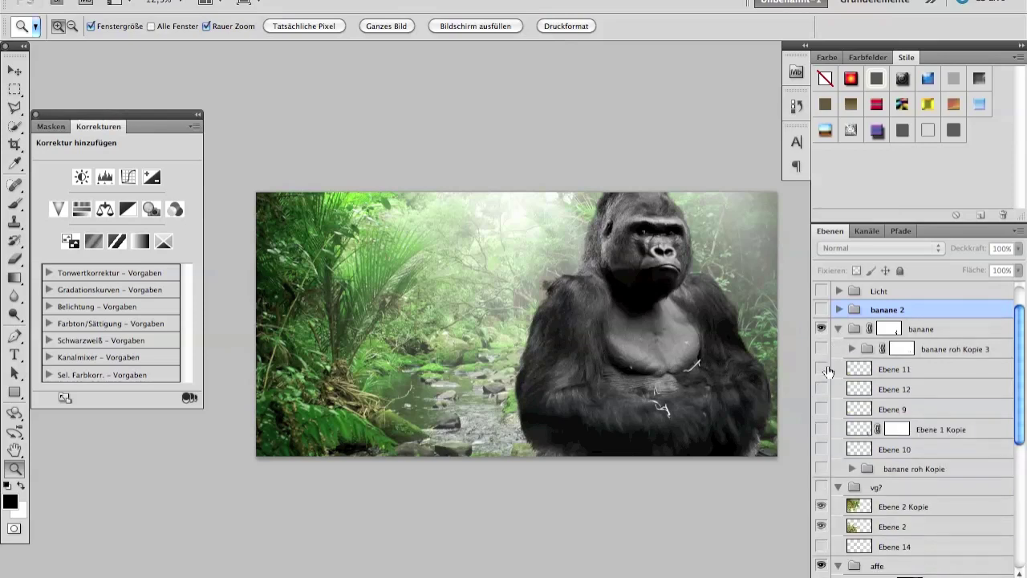
pyautogui.click(821, 469)
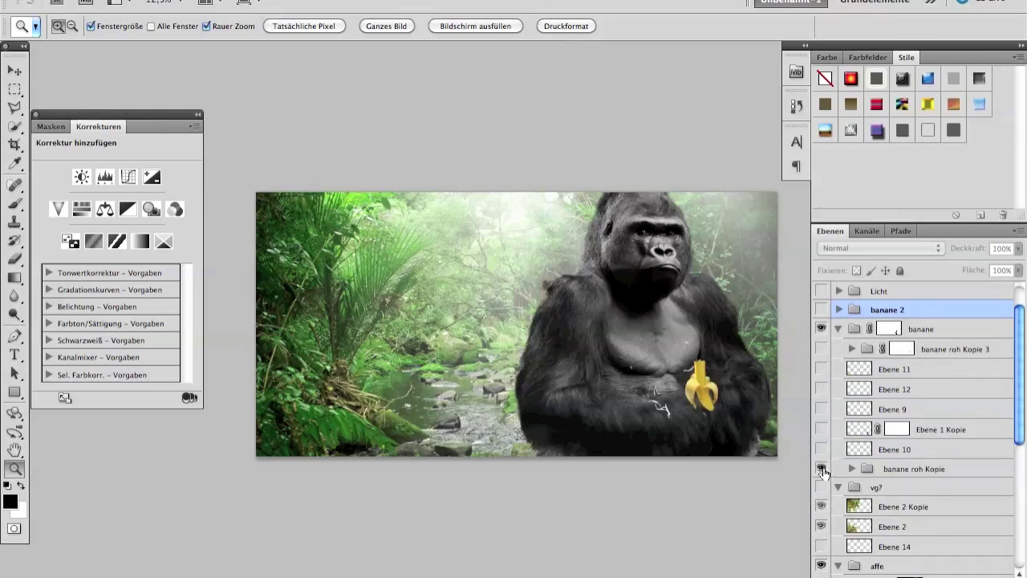
pyautogui.click(821, 469)
pyautogui.click(821, 468)
pyautogui.click(703, 383)
pyautogui.click(722, 394)
pyautogui.click(722, 401)
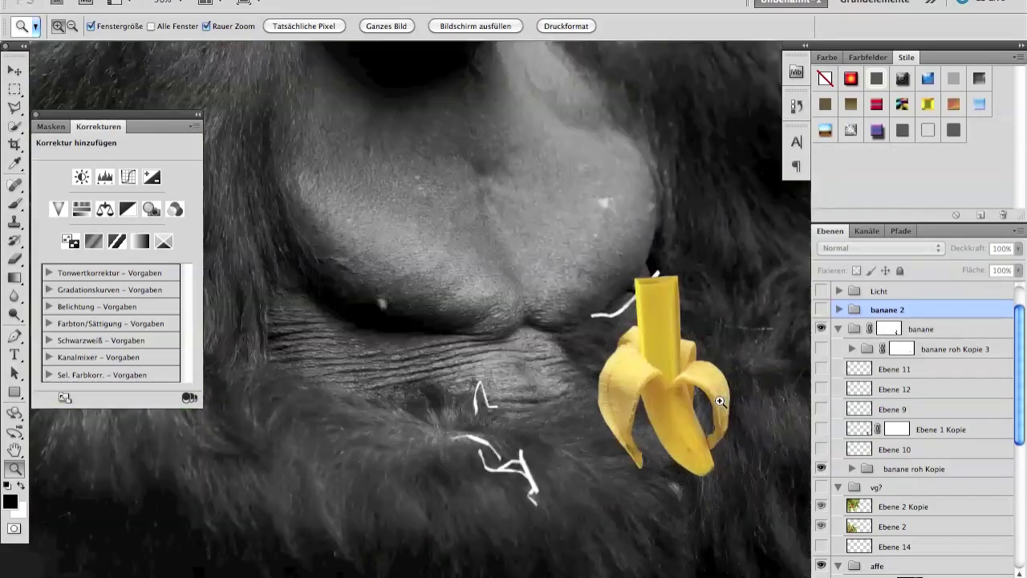
pyautogui.click(719, 416)
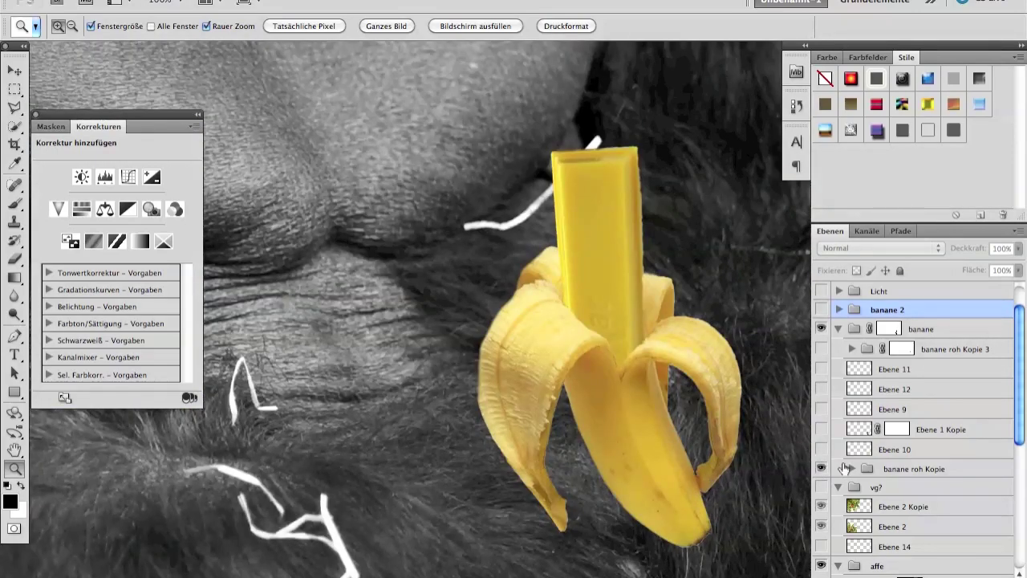
# In banane roh Kopie, compare Ebene 5, Ebene 4, Ebene 7 and Ebene 8 by toggling visibility
pyautogui.click(851, 468)
pyautogui.scroll(-3, 926, 419)
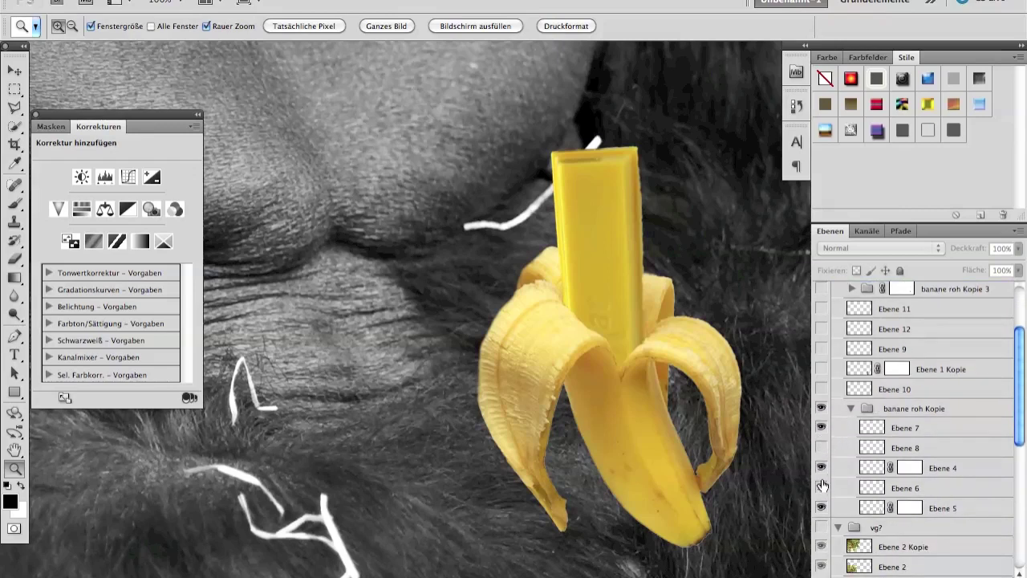
pyautogui.click(824, 508)
pyautogui.click(821, 468)
pyautogui.click(821, 427)
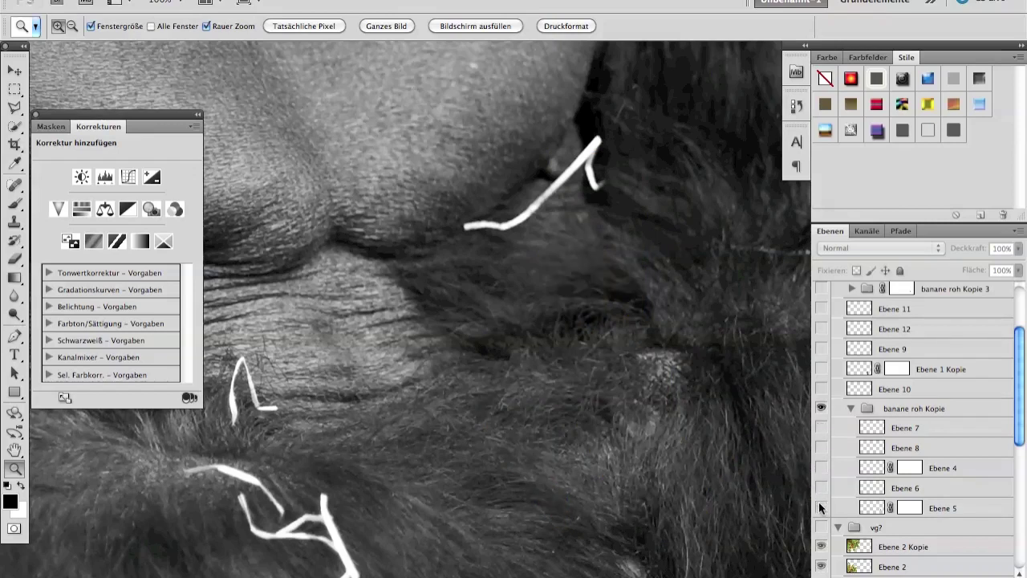
pyautogui.click(821, 508)
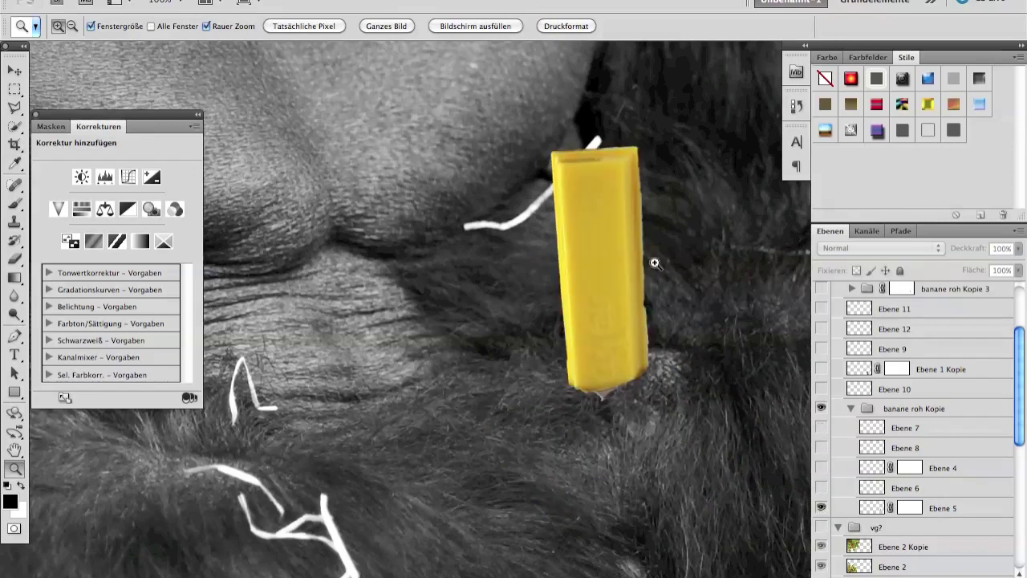
pyautogui.click(821, 467)
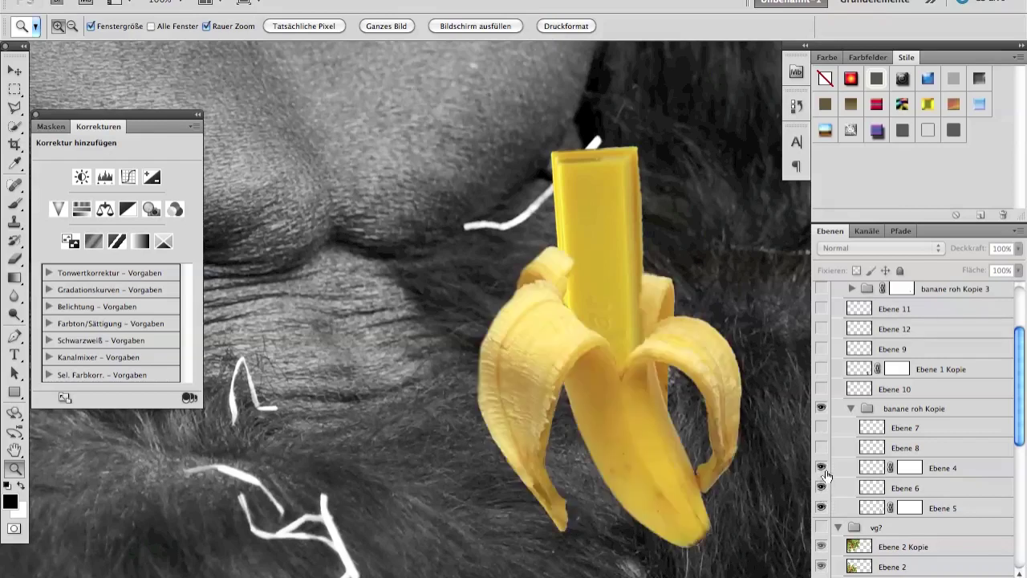
pyautogui.click(821, 468)
pyautogui.click(821, 448)
pyautogui.click(821, 427)
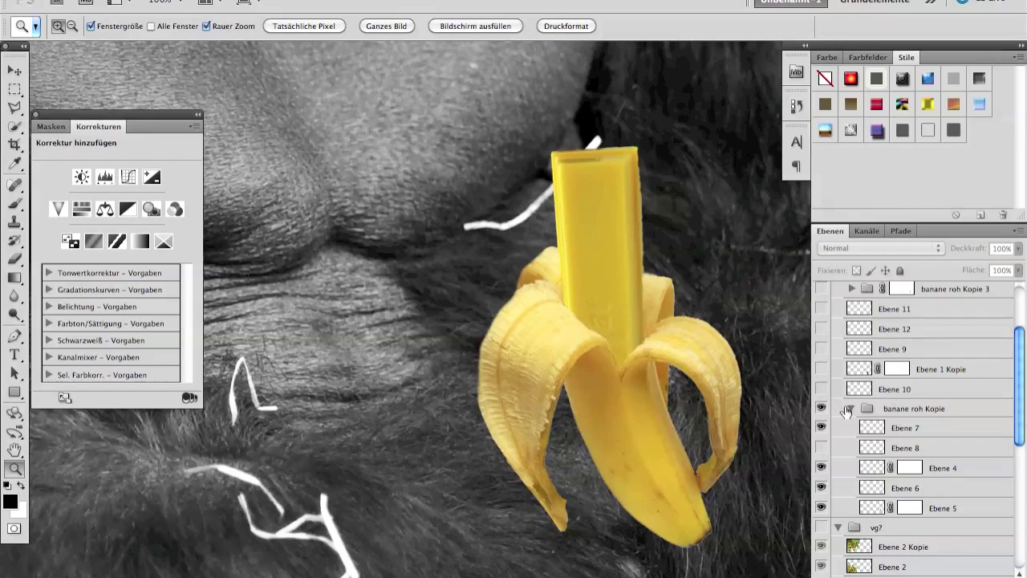
pyautogui.scroll(3, 963, 385)
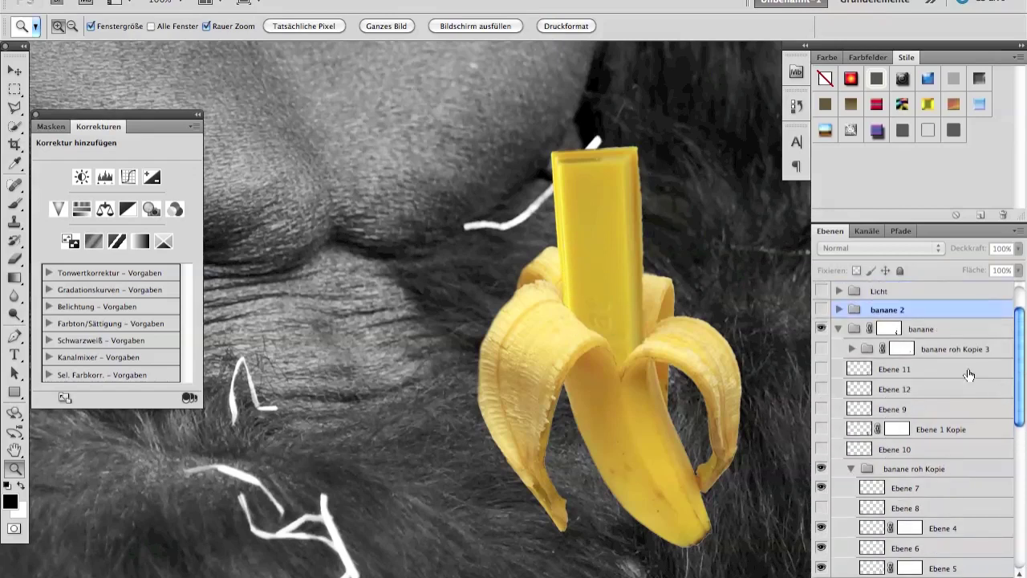
# Show banane roh Kopie 3 and compare the Ebene 11 and Ebene 12 peel shading, keeping Ebene 11
pyautogui.click(822, 349)
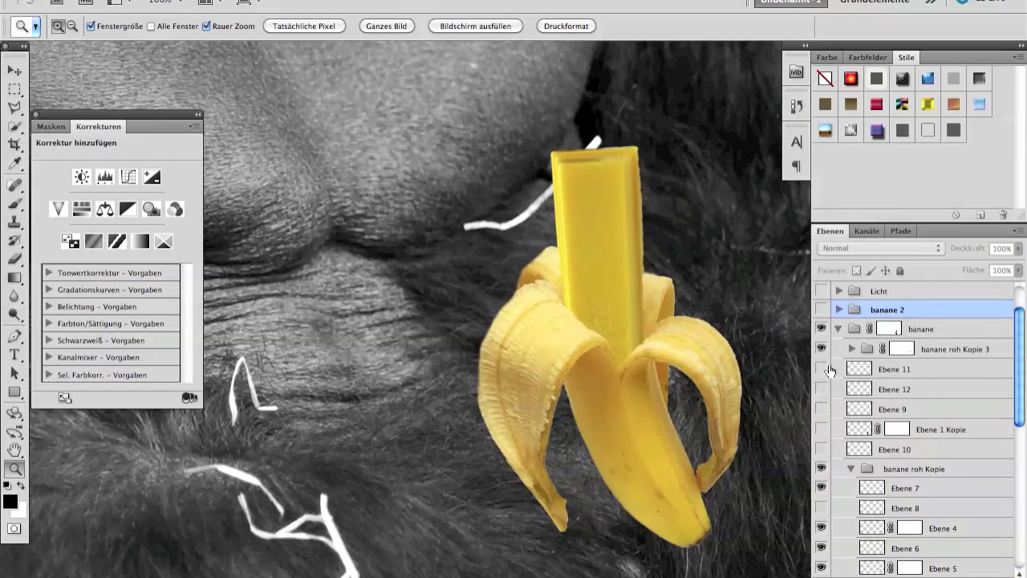
pyautogui.click(821, 369)
pyautogui.click(821, 389)
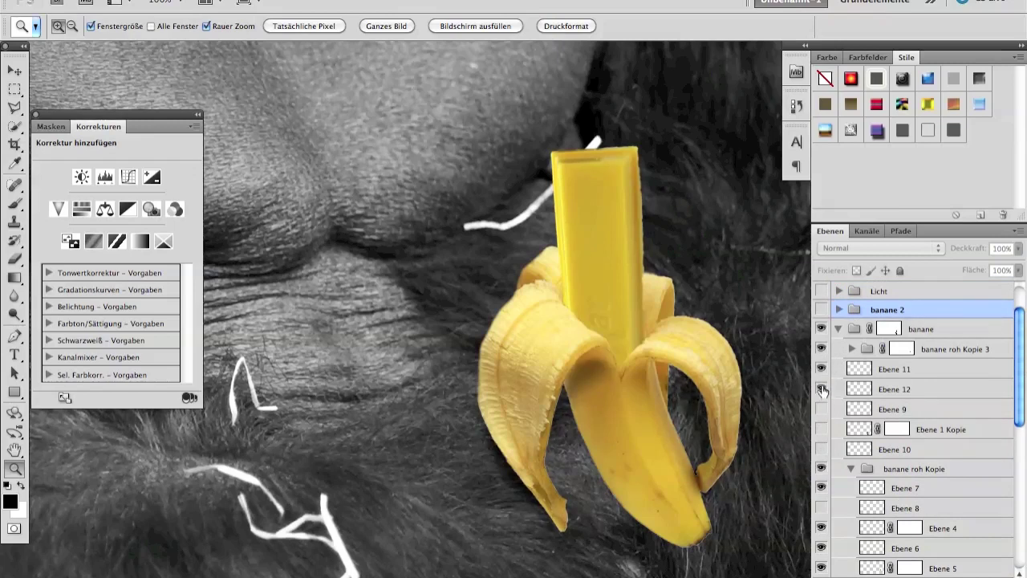
pyautogui.click(821, 389)
pyautogui.click(821, 369)
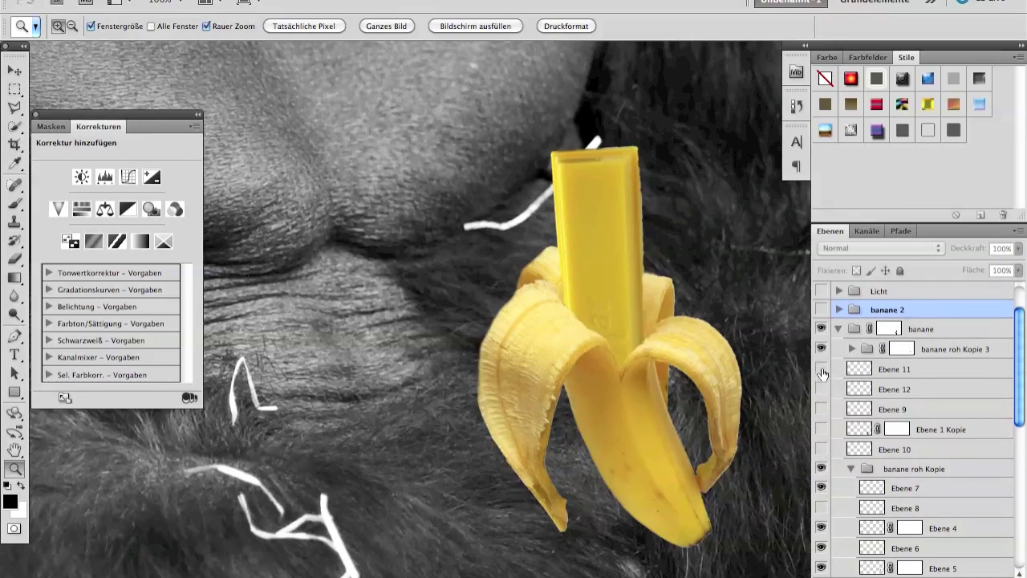
pyautogui.click(821, 370)
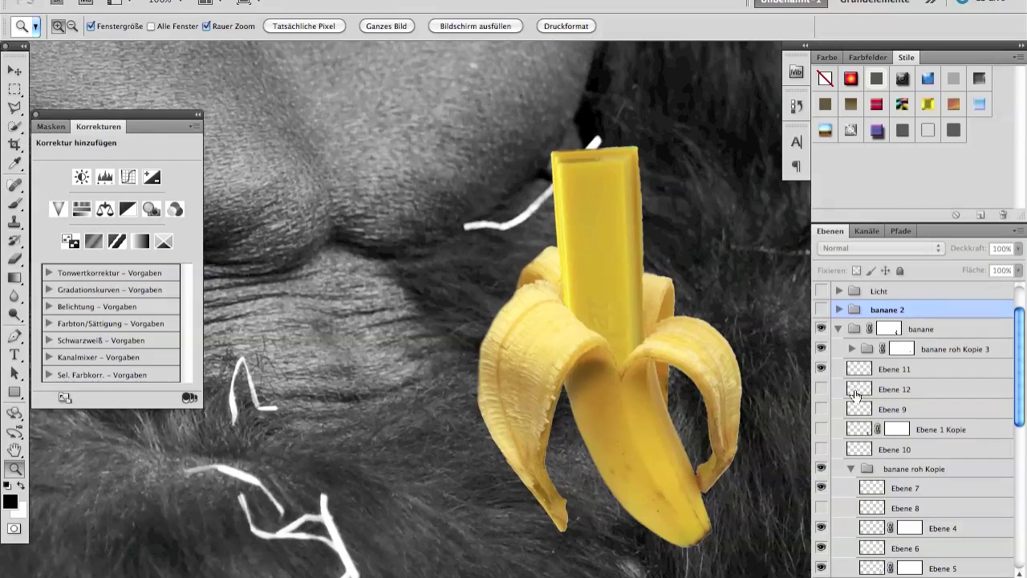
# Check Ebene 11's layer style unchanged, then load and clear its shape selection
pyautogui.click(867, 371)
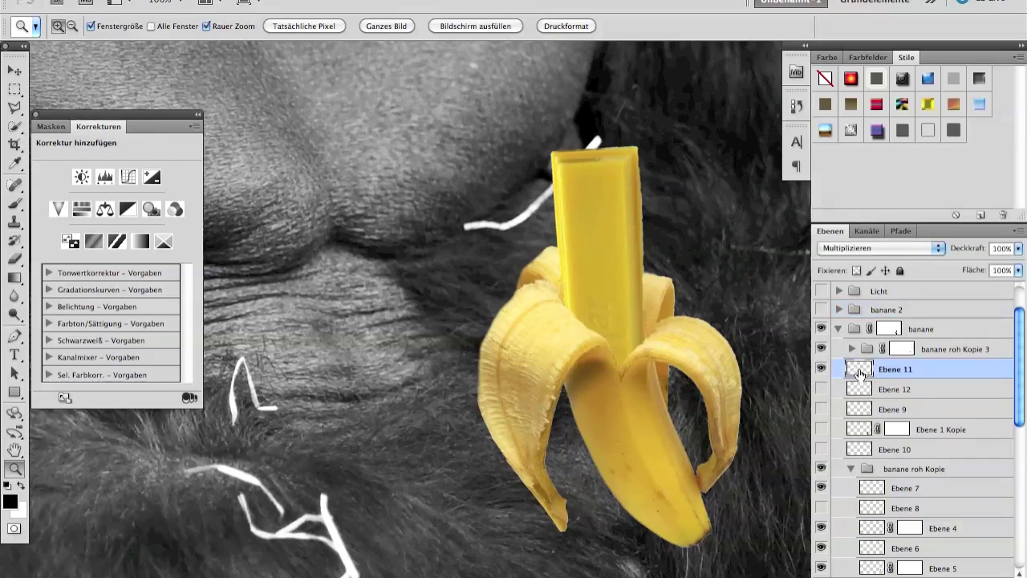
pyautogui.doubleClick(860, 371)
pyautogui.press('Escape')
pyautogui.keyDown('ctrl'); pyautogui.click(860, 369); pyautogui.keyUp('ctrl')
pyautogui.click(14, 88)
pyautogui.hotkey('ctrl', 'd')
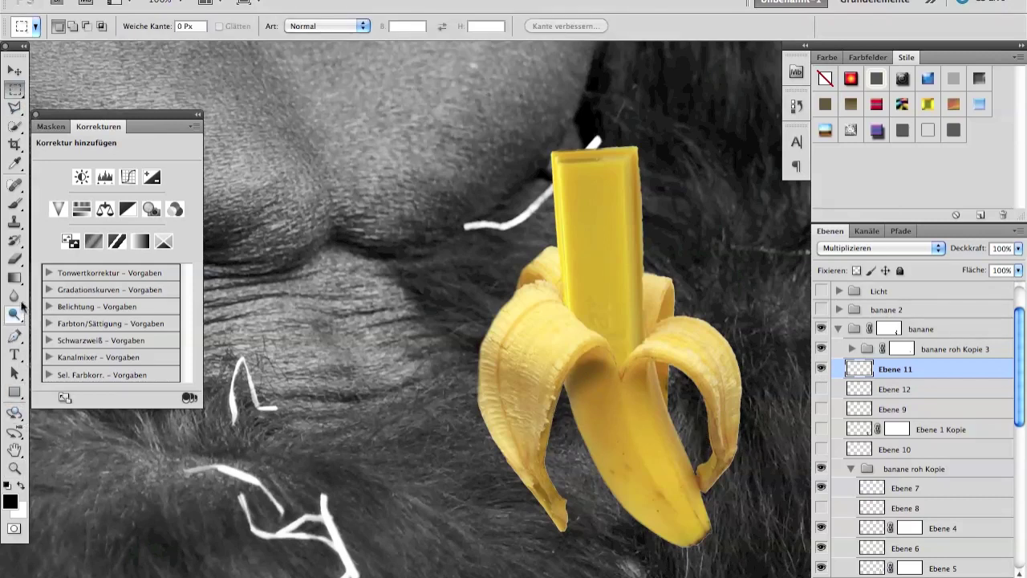
pyautogui.click(14, 469)
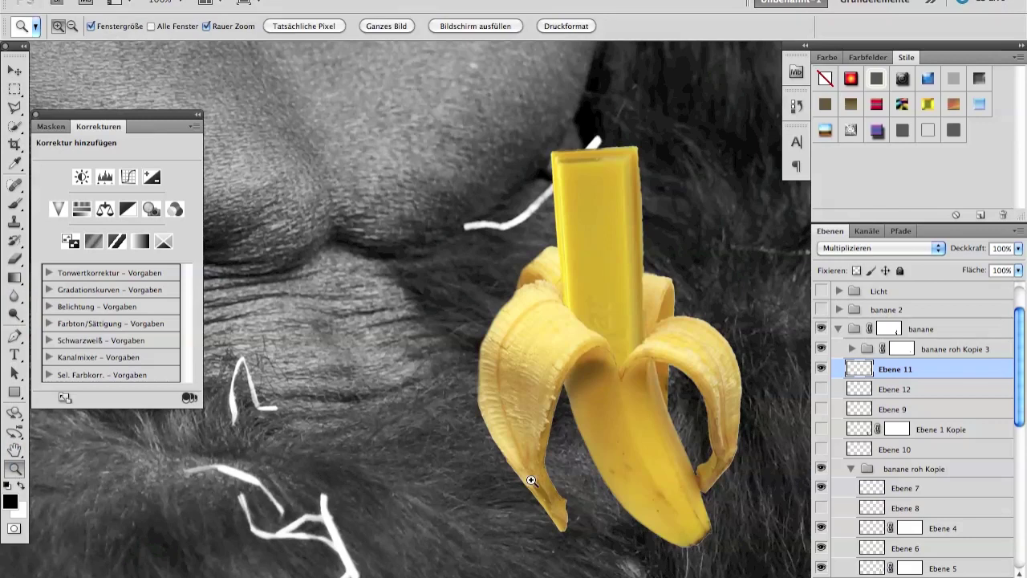
# At 200% compare the Ebene 11 and Ebene 12 peel shadows, keeping both on after zooming out
pyautogui.click(531, 480)
pyautogui.click(821, 369)
pyautogui.click(821, 369)
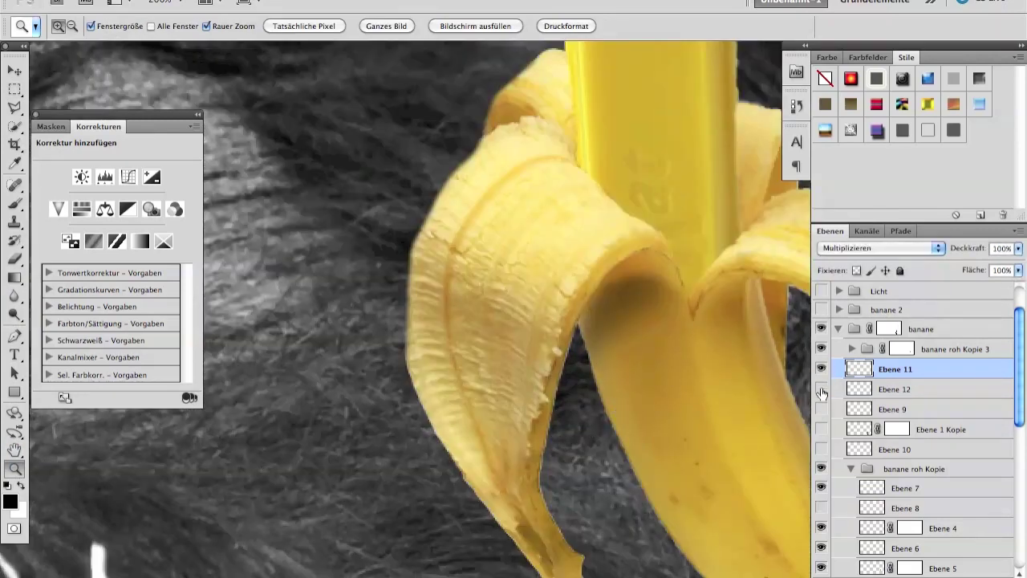
pyautogui.click(821, 390)
pyautogui.click(821, 389)
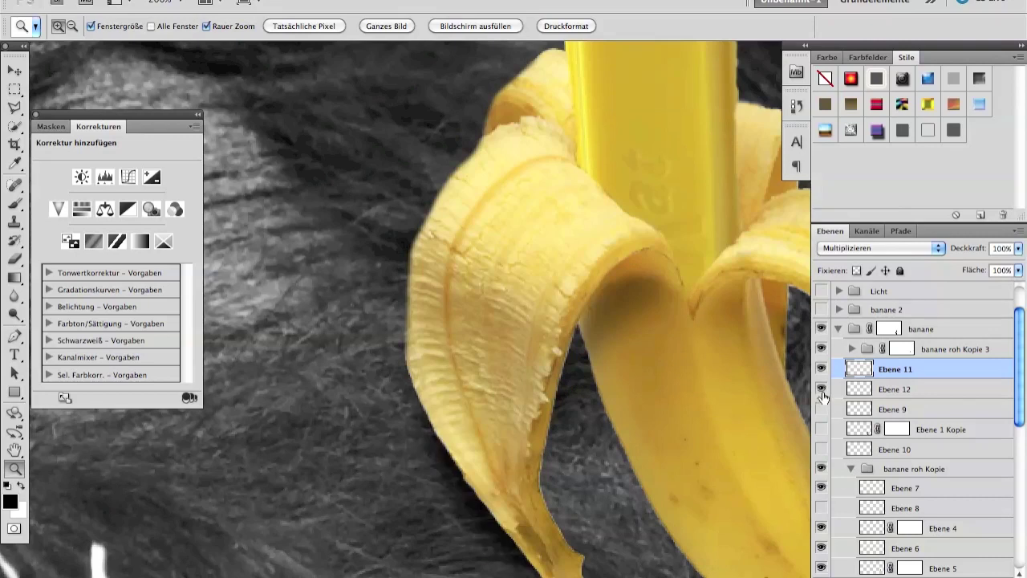
pyautogui.click(822, 391)
pyautogui.click(822, 391)
pyautogui.keyDown('alt'); pyautogui.click(497, 462); pyautogui.keyUp('alt')
pyautogui.keyDown('alt'); pyautogui.click(521, 460); pyautogui.keyUp('alt')
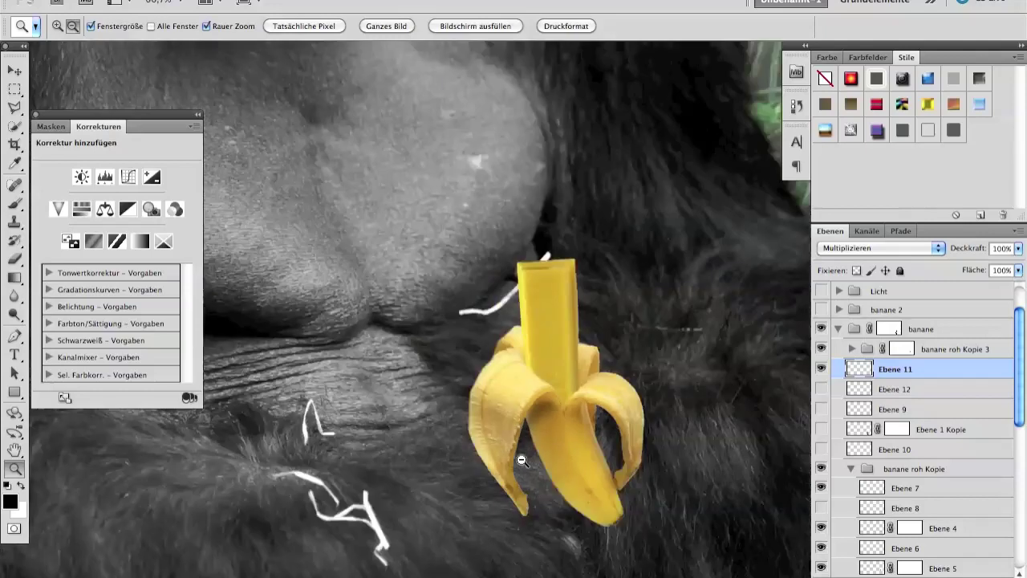
pyautogui.click(821, 390)
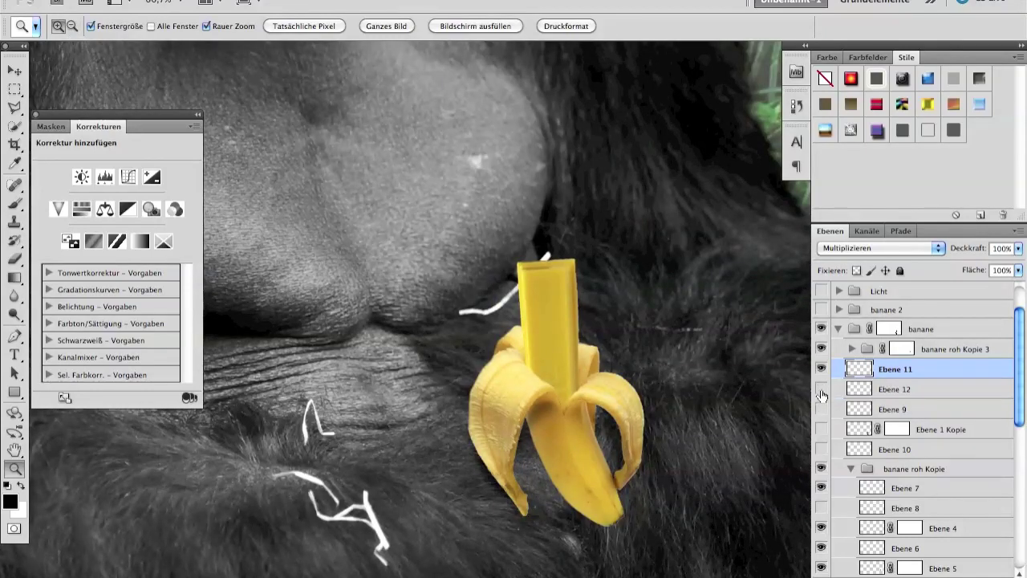
# Compare the Ebene 9 peel shadow and swap Ebene 10 against Ebene 1 Kopie under the banana
pyautogui.click(821, 408)
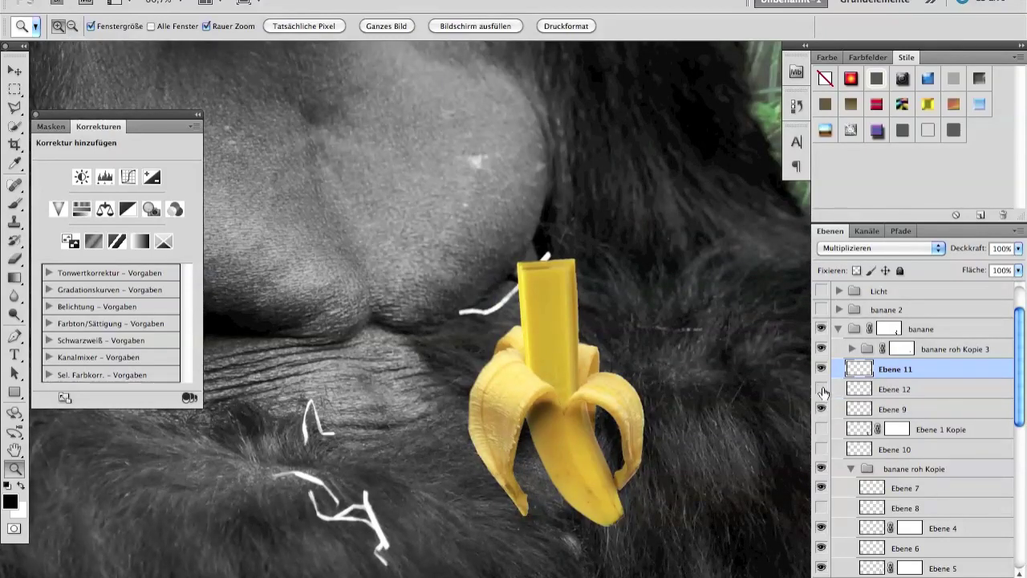
pyautogui.click(821, 409)
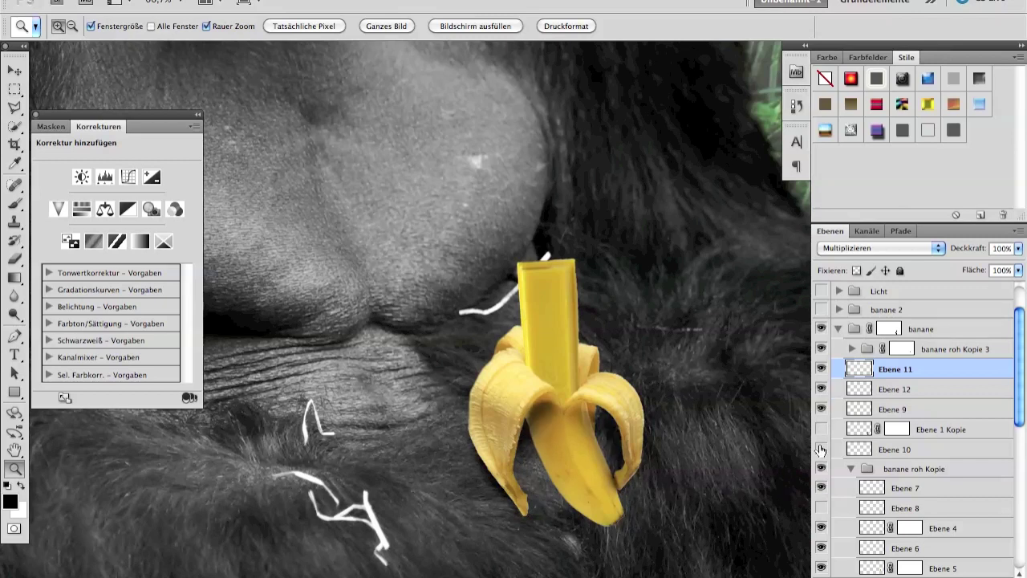
pyautogui.click(821, 449)
pyautogui.click(821, 429)
pyautogui.click(820, 429)
pyautogui.click(821, 449)
pyautogui.click(821, 450)
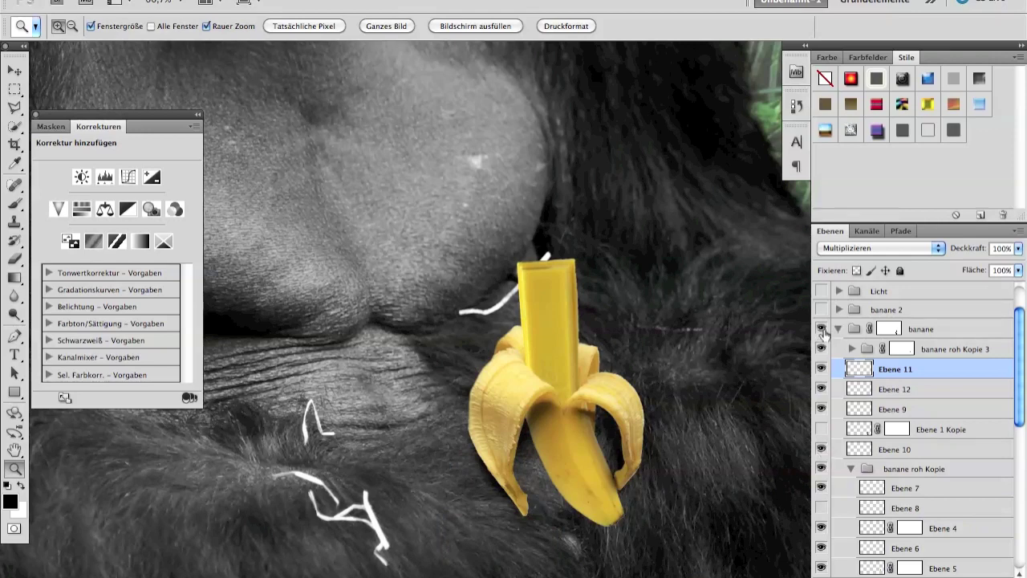
# Hide the banane group and zoom out to the whole gorilla
pyautogui.click(822, 330)
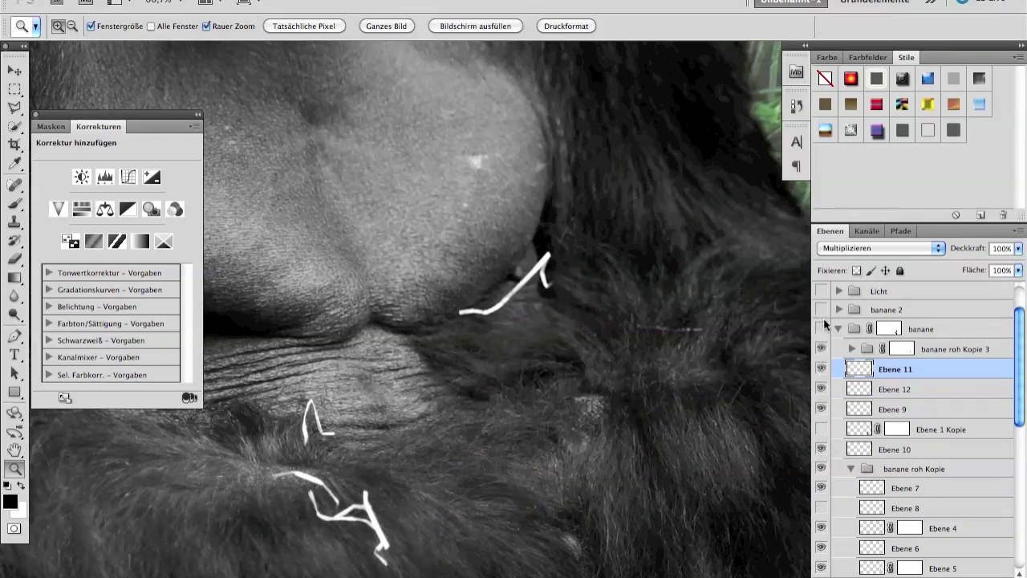
pyautogui.keyDown('alt'); pyautogui.click(643, 356); pyautogui.keyUp('alt')
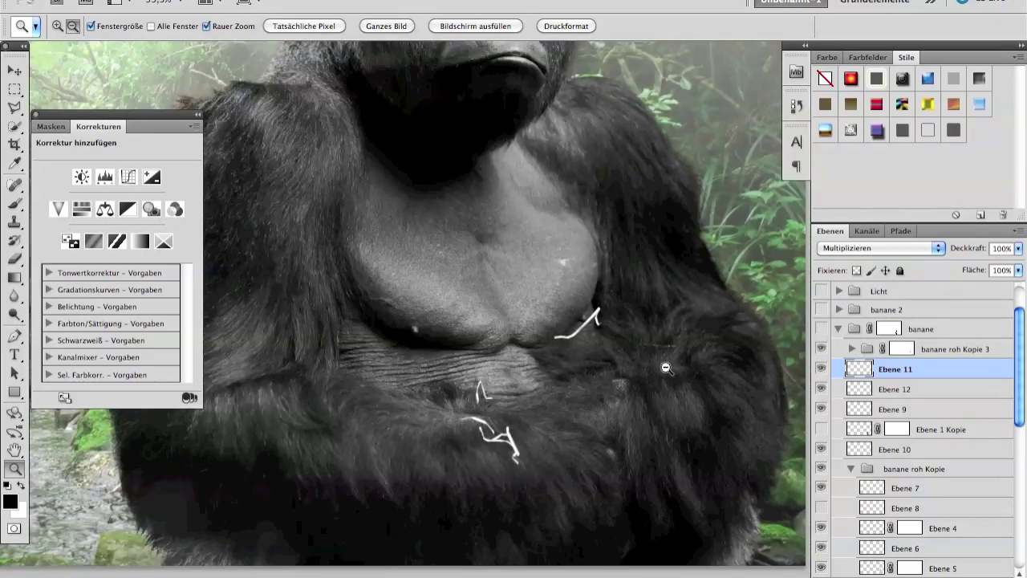
pyautogui.keyDown('alt'); pyautogui.click(665, 367); pyautogui.keyUp('alt')
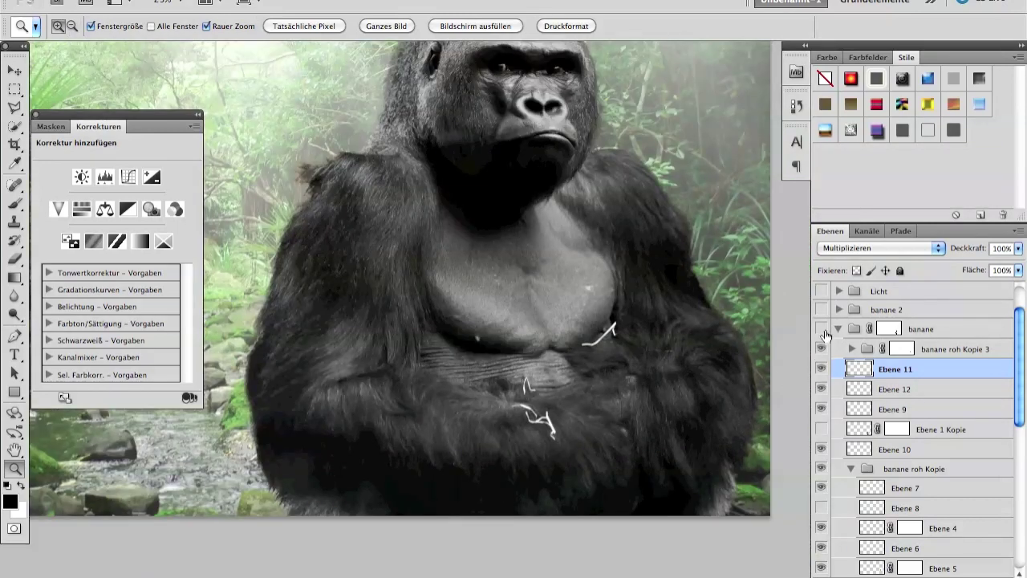
# Keep the first banane group hidden, expand banane 2 and show its Ebene 16 banana up close
pyautogui.click(822, 330)
pyautogui.click(821, 330)
pyautogui.click(822, 330)
pyautogui.click(822, 330)
pyautogui.click(839, 310)
pyautogui.click(821, 329)
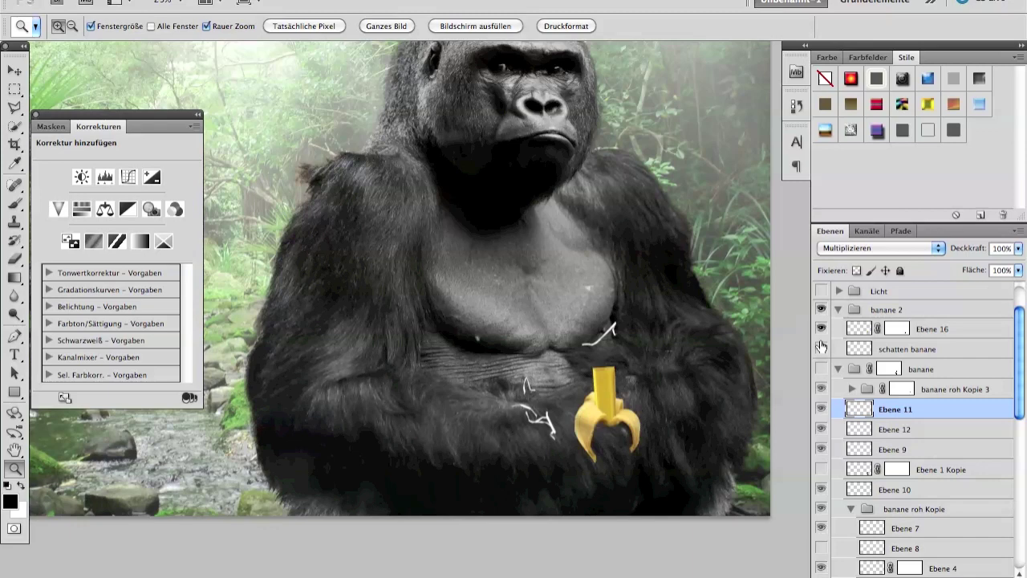
pyautogui.click(605, 421)
pyautogui.click(611, 438)
pyautogui.click(611, 438)
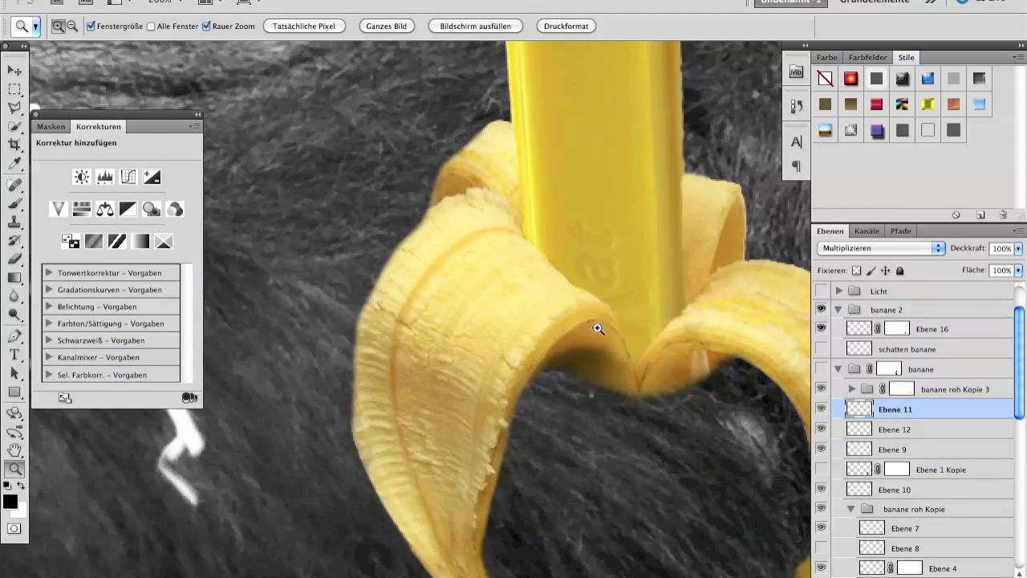
pyautogui.keyDown('alt'); pyautogui.click(708, 394); pyautogui.keyUp('alt')
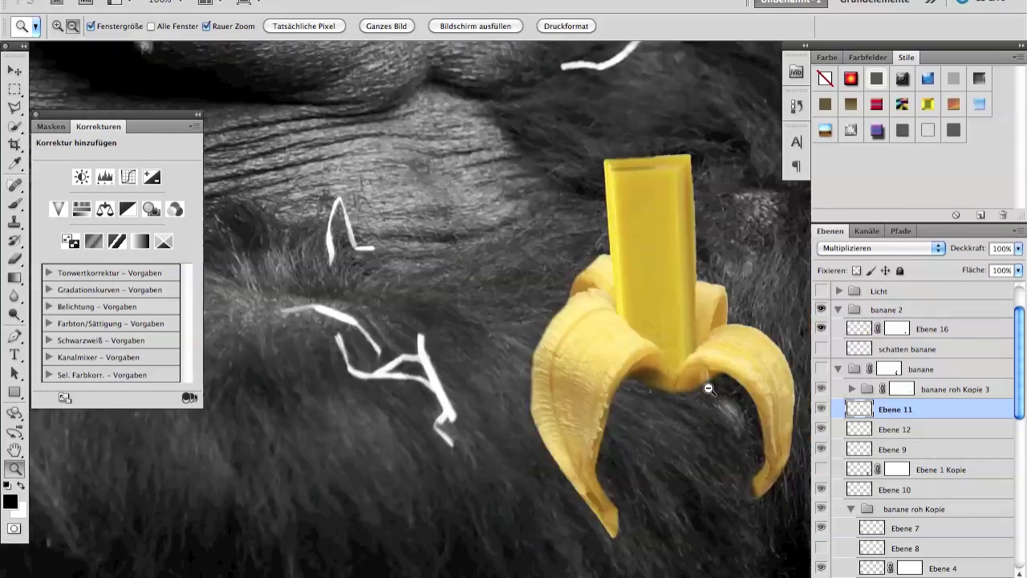
# Turn on the schatten banane shadow after comparing it on and off, then zoom out
pyautogui.click(820, 351)
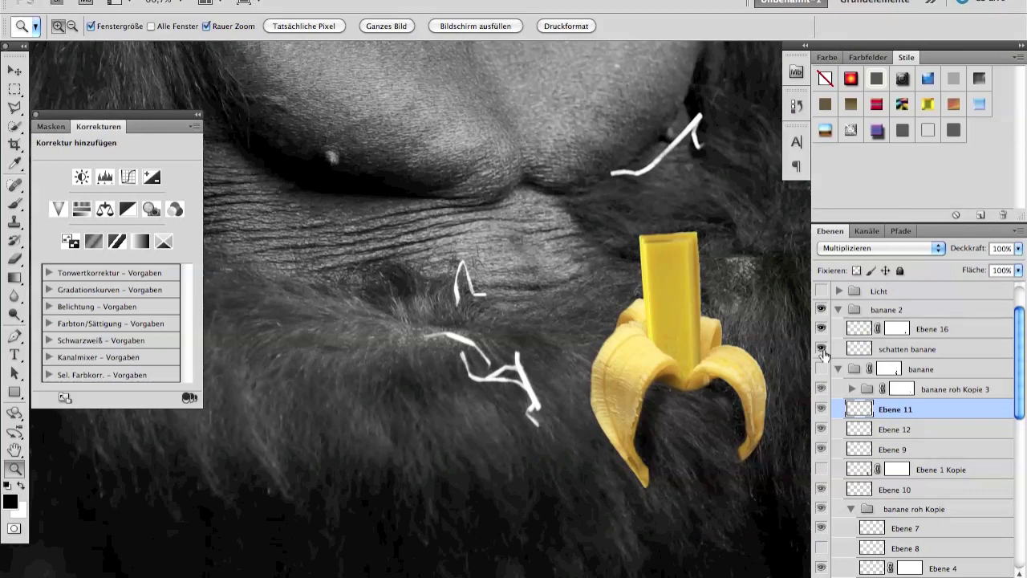
pyautogui.click(820, 349)
pyautogui.click(821, 349)
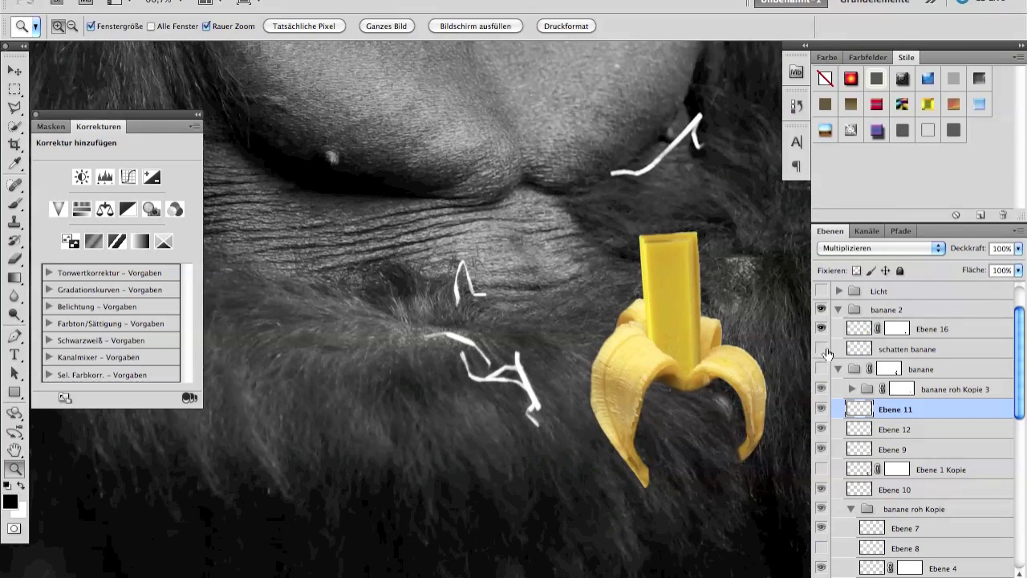
pyautogui.click(821, 349)
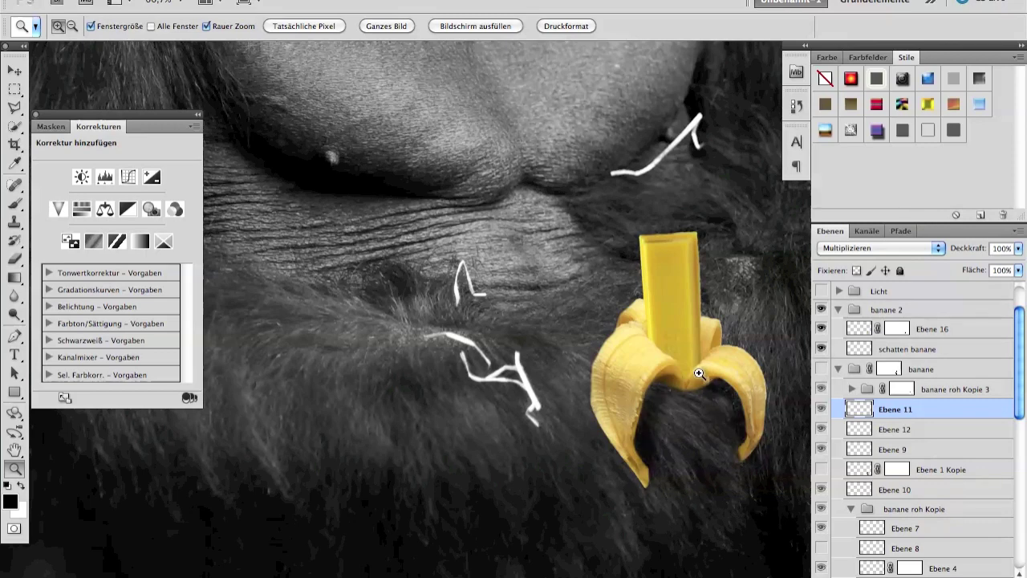
pyautogui.keyDown('alt'); pyautogui.click(699, 373); pyautogui.keyUp('alt')
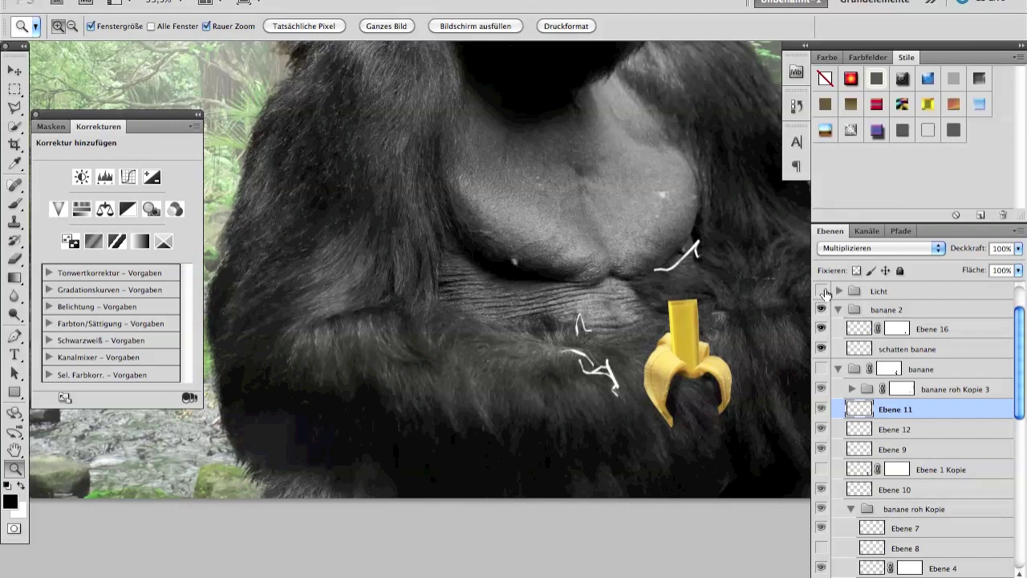
# Zoom out to the full composition and show the Licht group with its Ebene 18 Kopie 3 light
pyautogui.keyDown('alt'); pyautogui.click(597, 310); pyautogui.keyUp('alt')
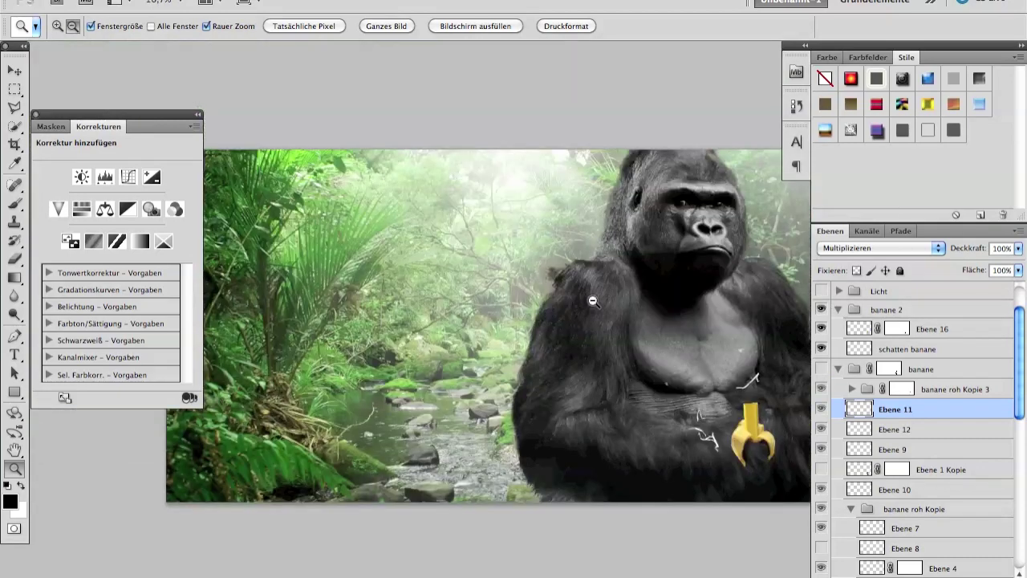
pyautogui.keyDown('alt'); pyautogui.click(614, 290); pyautogui.keyUp('alt')
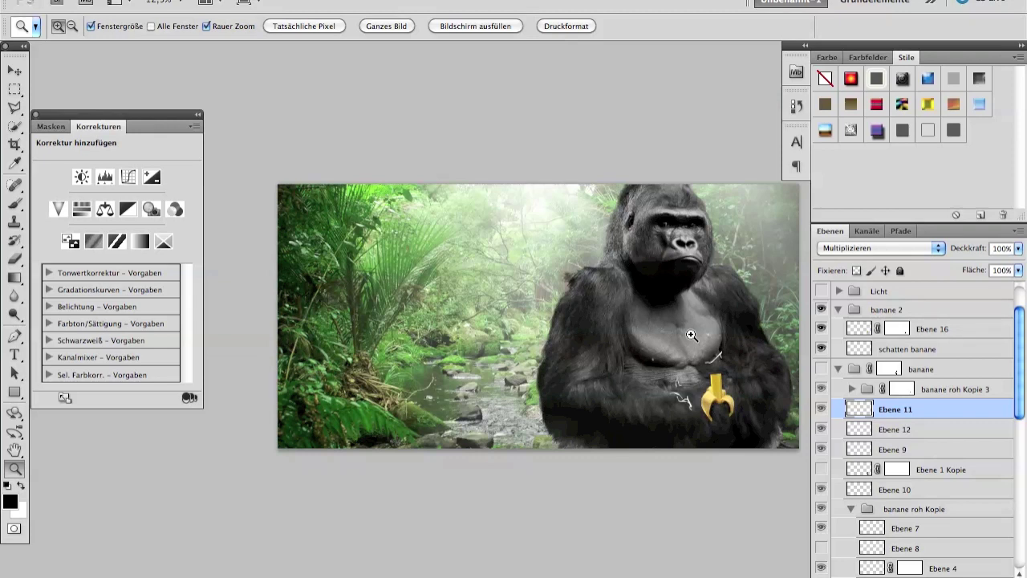
pyautogui.click(821, 291)
pyautogui.click(839, 291)
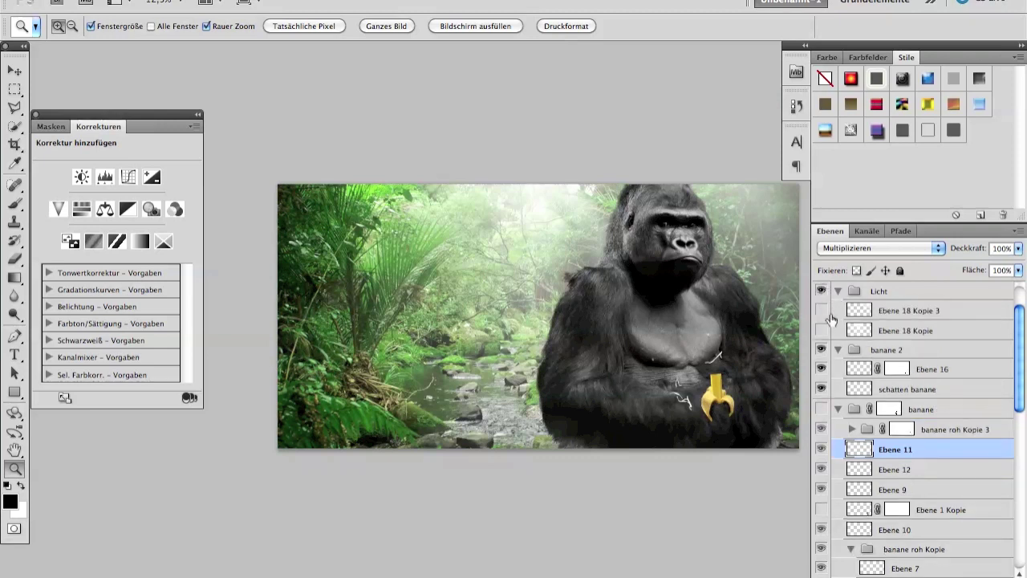
pyautogui.click(822, 311)
# Compare the Ebene 18 Kopie 3 light and Ebene 18 Kopie fog on and off, leaving both on
pyautogui.click(821, 311)
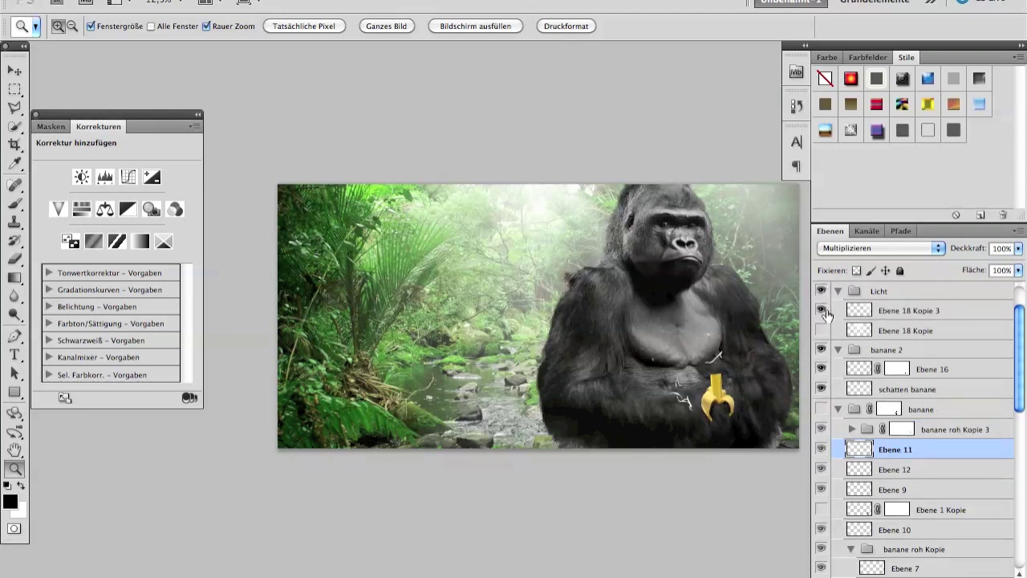
pyautogui.click(821, 311)
pyautogui.click(821, 310)
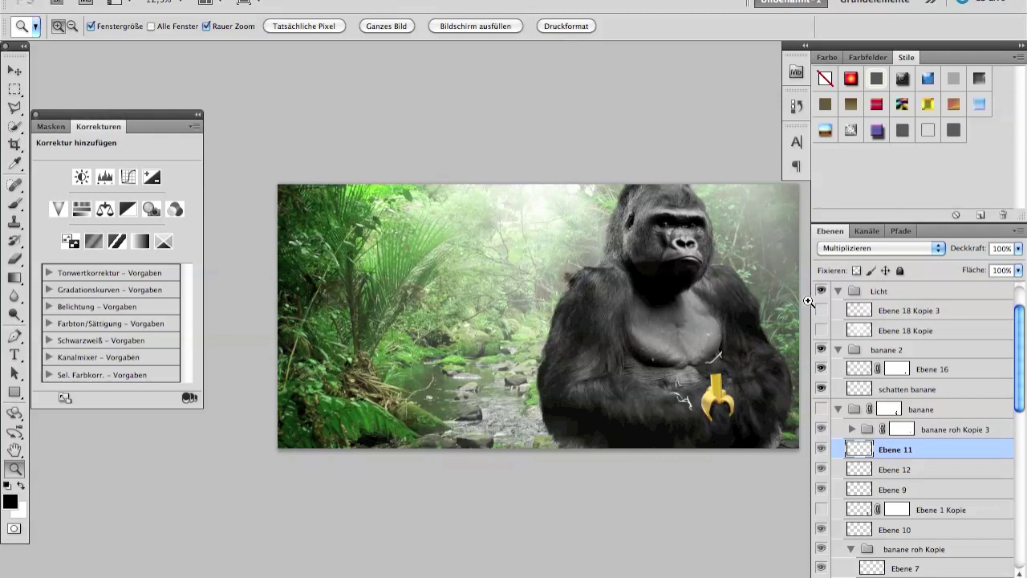
pyautogui.click(820, 311)
pyautogui.click(821, 311)
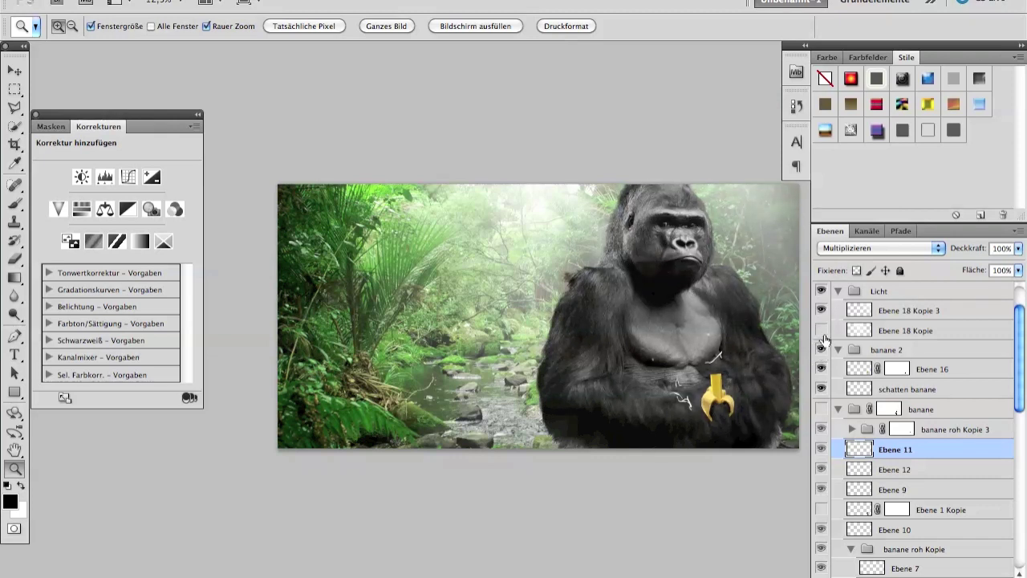
pyautogui.click(821, 331)
pyautogui.click(821, 331)
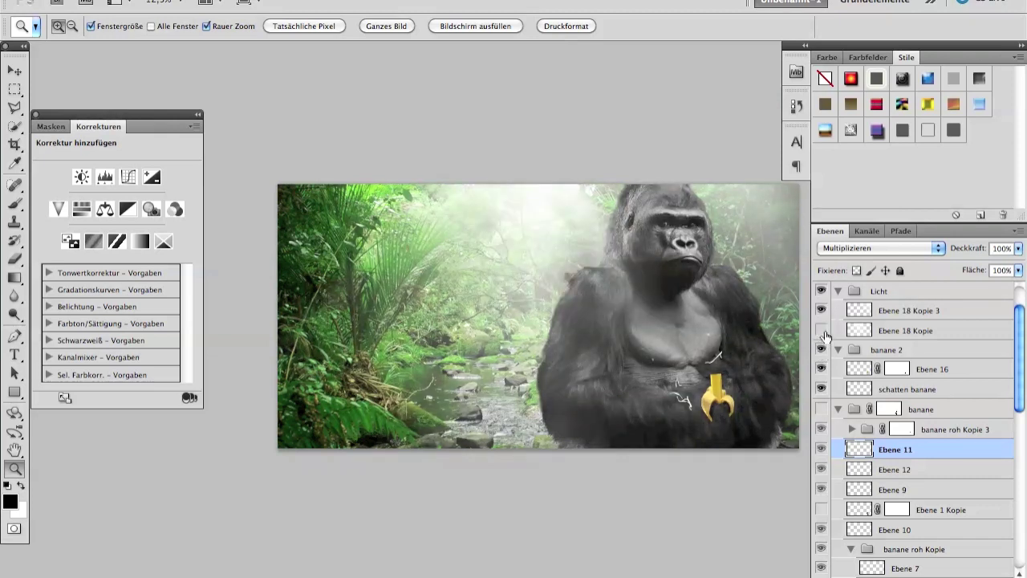
pyautogui.click(821, 331)
pyautogui.scroll(2, 1020, 305)
# Make Ebene 20 and Ebene 19 visible, then inspect the gorilla's chest and face before viewing the whole image
pyautogui.click(820, 312)
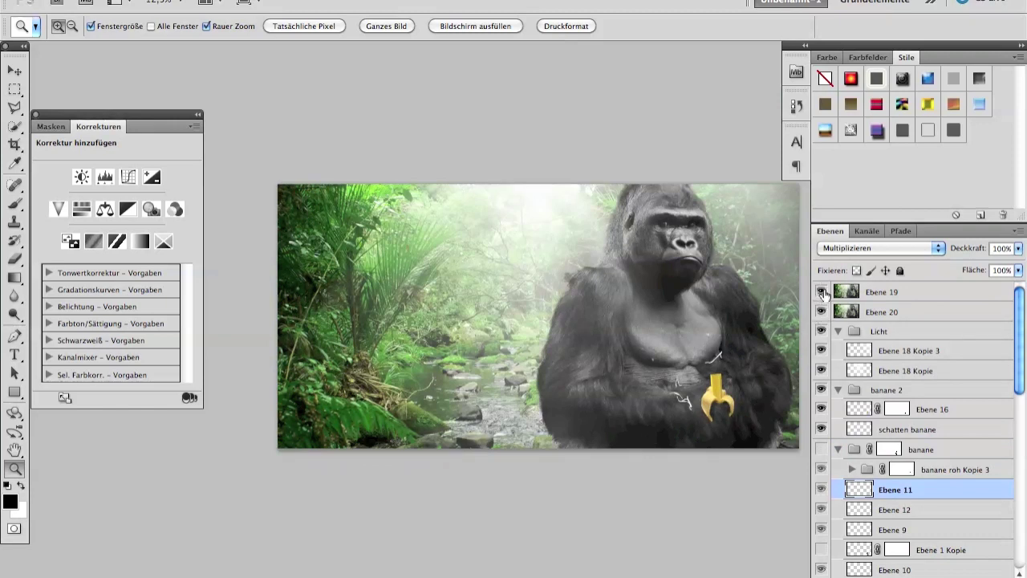
pyautogui.click(821, 293)
pyautogui.moveTo(653, 355)
pyautogui.mouseDown()
pyautogui.moveTo(723, 410)
pyautogui.moveTo(464, 231)
pyautogui.mouseUp()
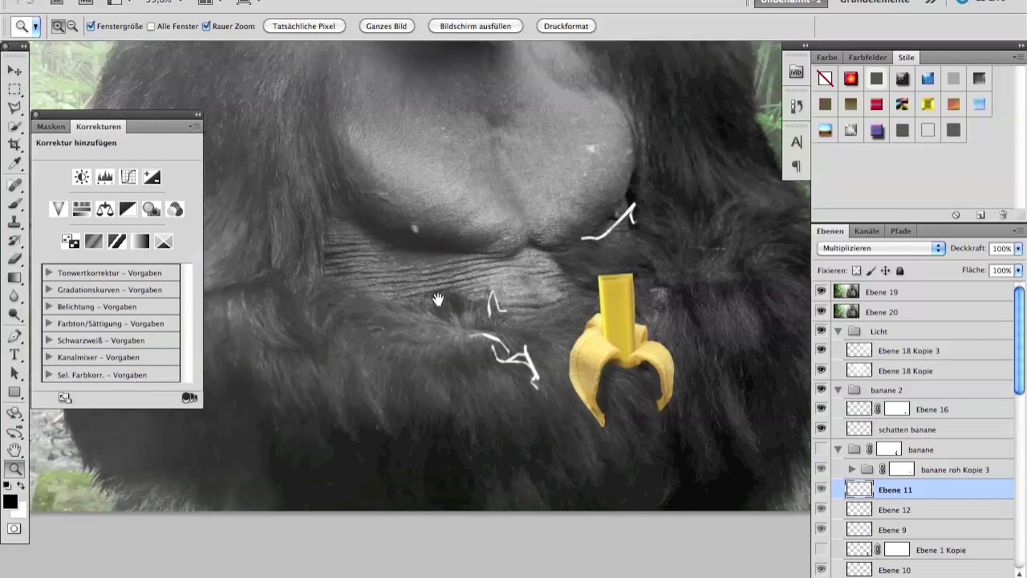
pyautogui.moveTo(376, 245); pyautogui.dragTo(522, 293)
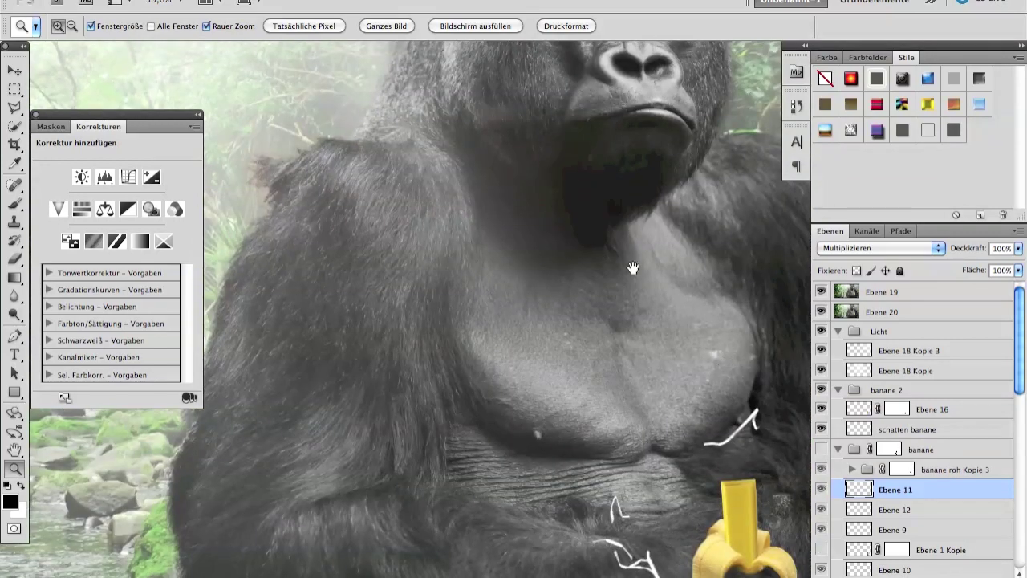
pyautogui.moveTo(633, 268); pyautogui.dragTo(562, 361)
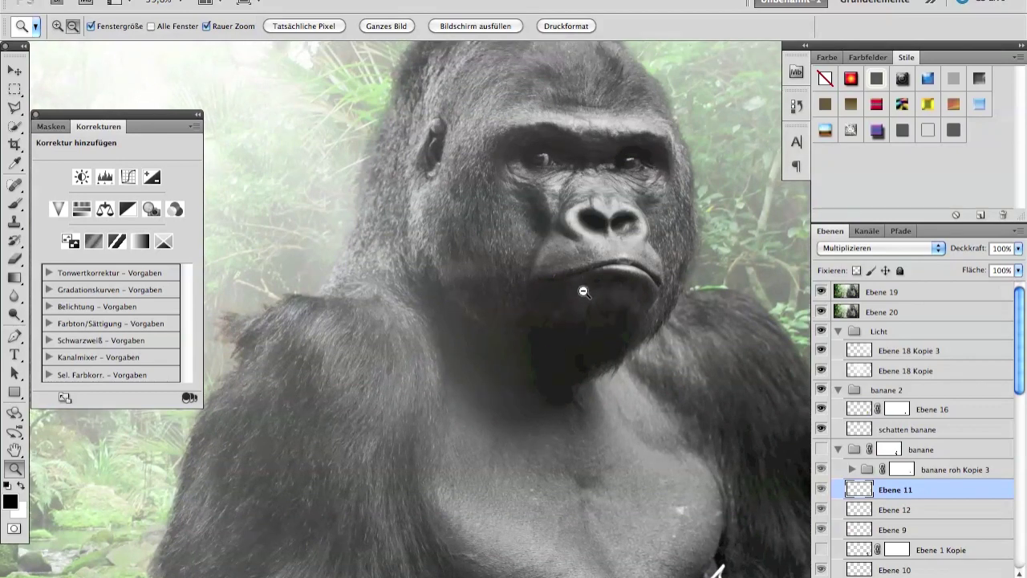
pyautogui.keyDown('alt'); pyautogui.click(577, 291); pyautogui.keyUp('alt')
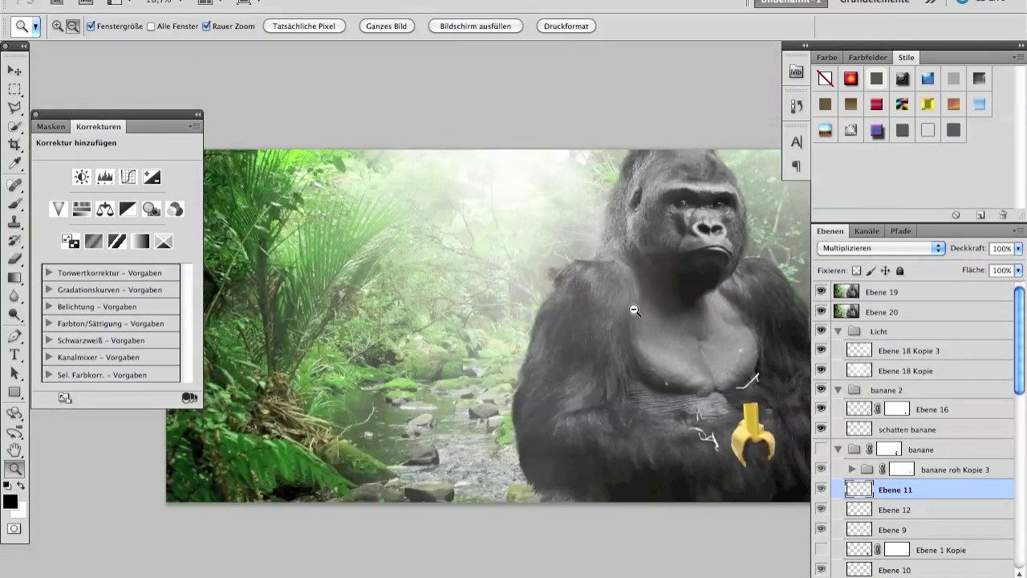
pyautogui.keyDown('alt'); pyautogui.click(633, 296); pyautogui.keyUp('alt')
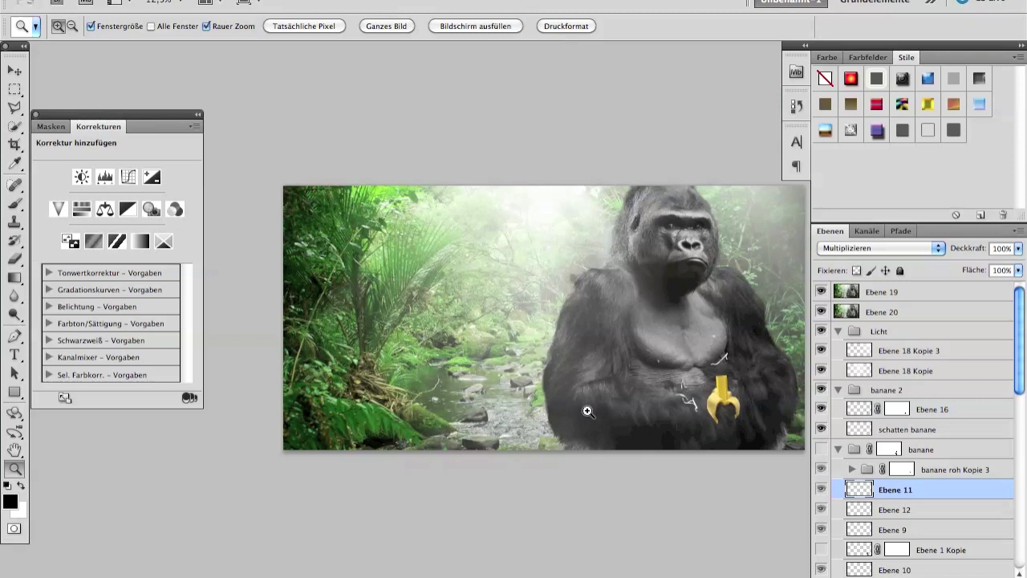
pyautogui.click(660, 296)
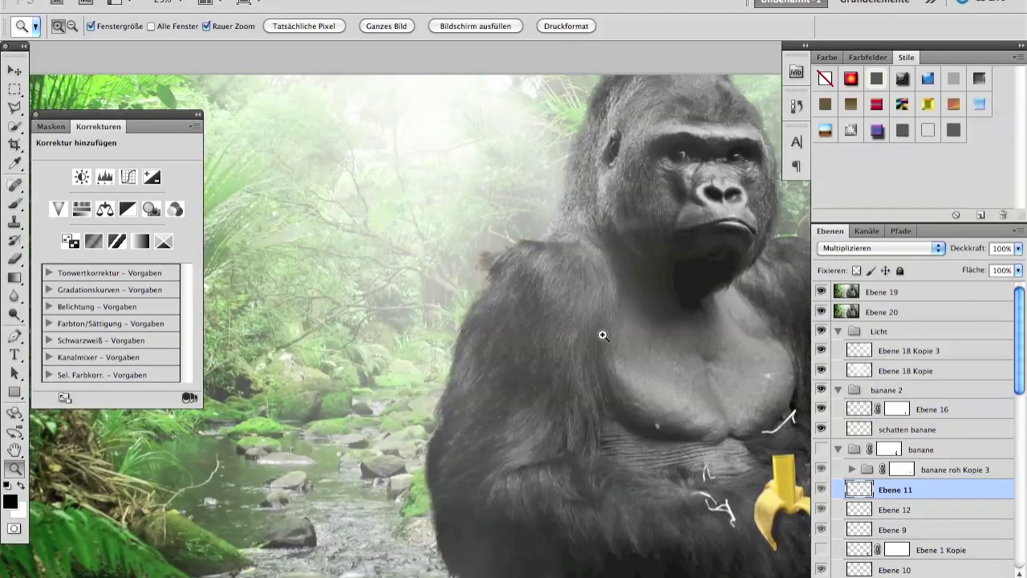
pyautogui.keyDown('alt'); pyautogui.click(612, 333); pyautogui.keyUp('alt')
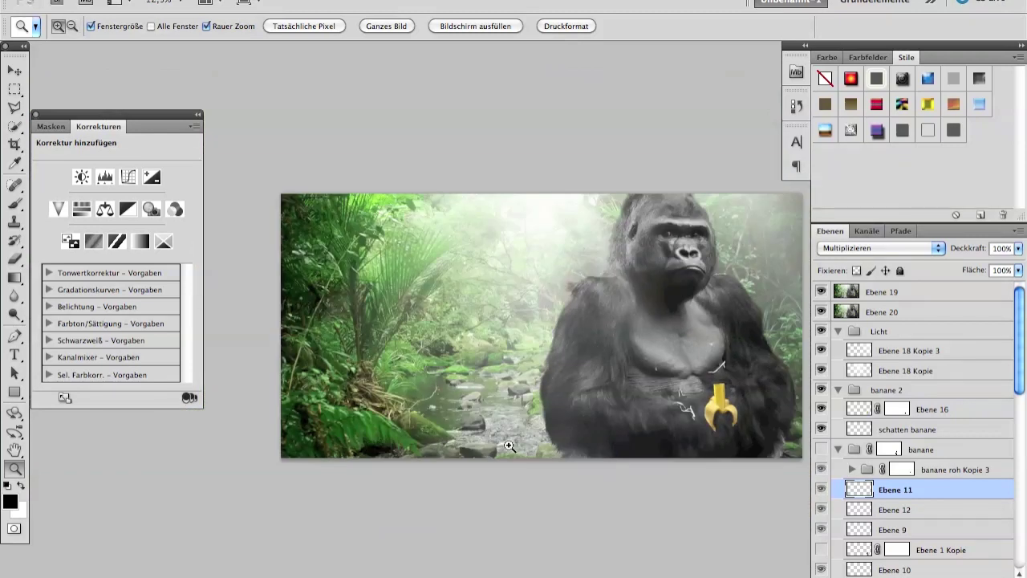